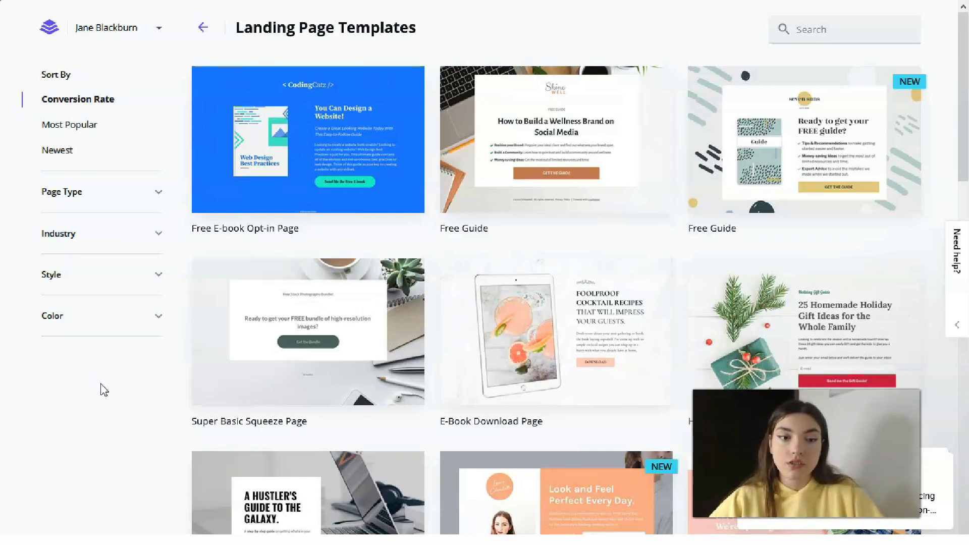
Step: Expand the Page Type filter to review its template categories, and collapse it again
click(146, 197)
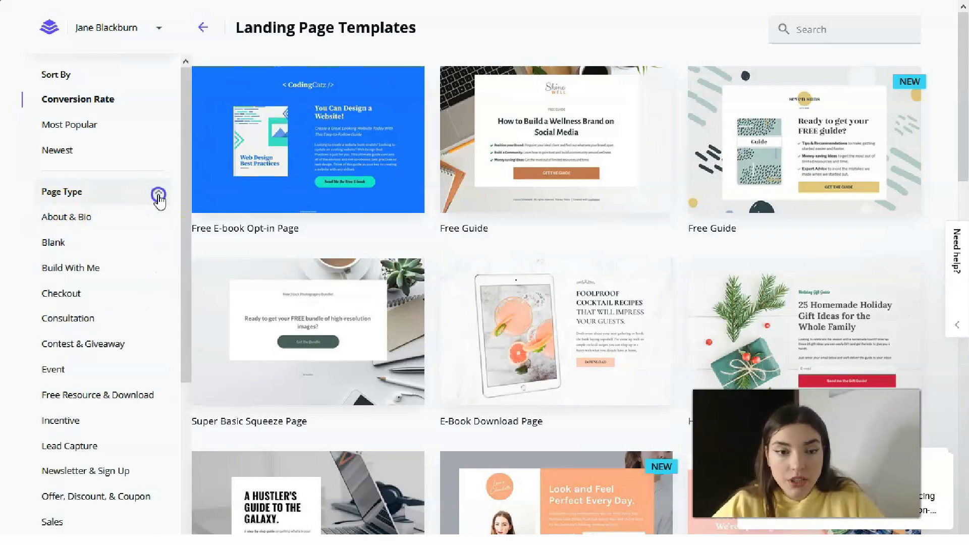
click(157, 195)
click(123, 315)
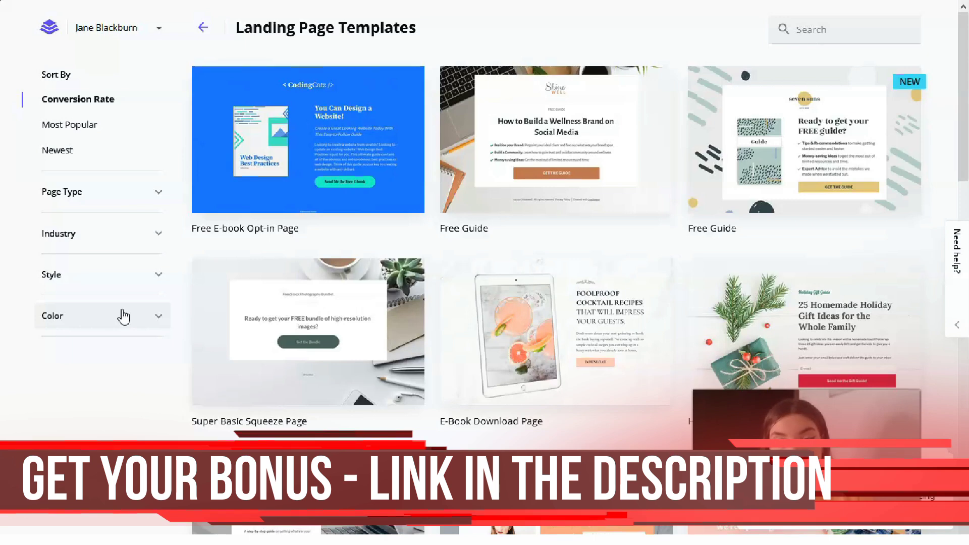
Step: Find the Holiday Gift Guide template in the gallery and open its preview
scroll(538, 353, down, 7)
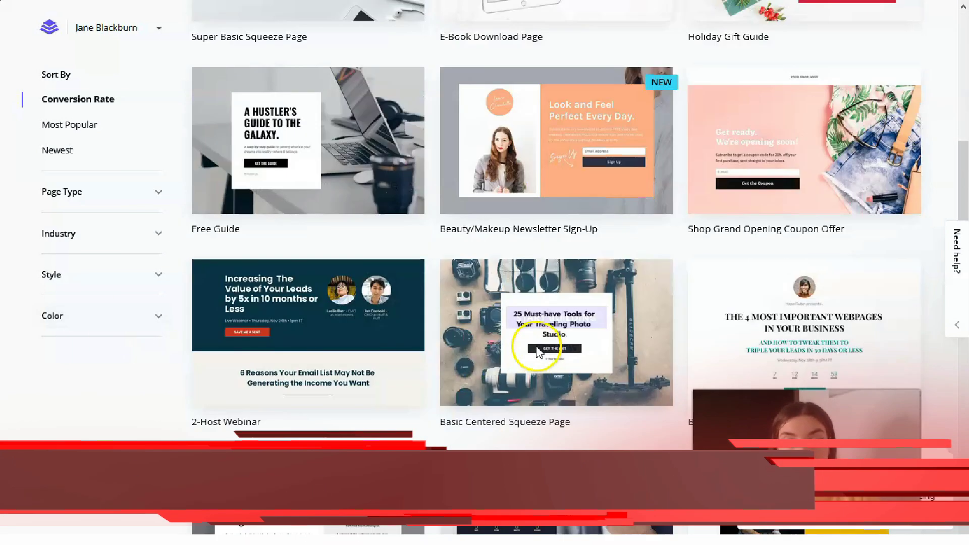
scroll(535, 333, up, 4)
mouse_move(719, 296)
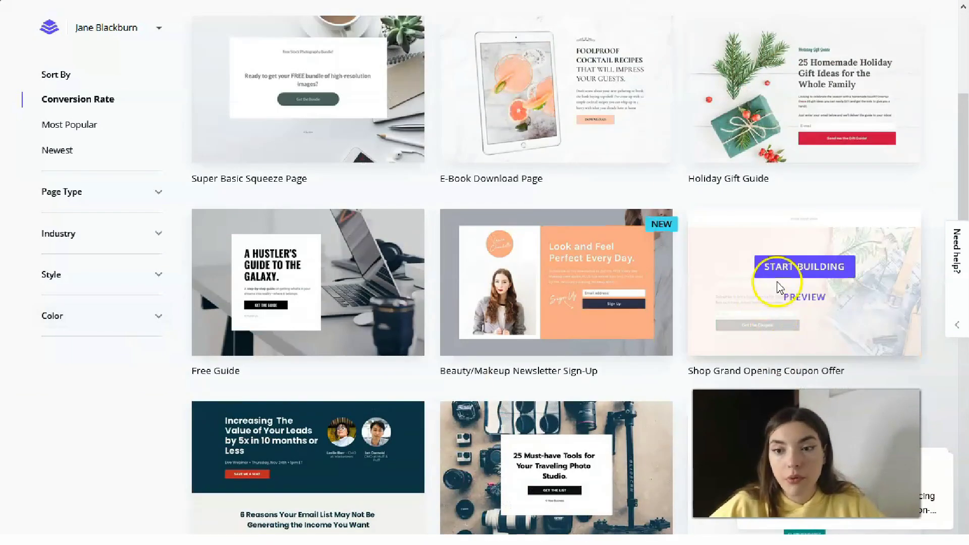
mouse_move(827, 144)
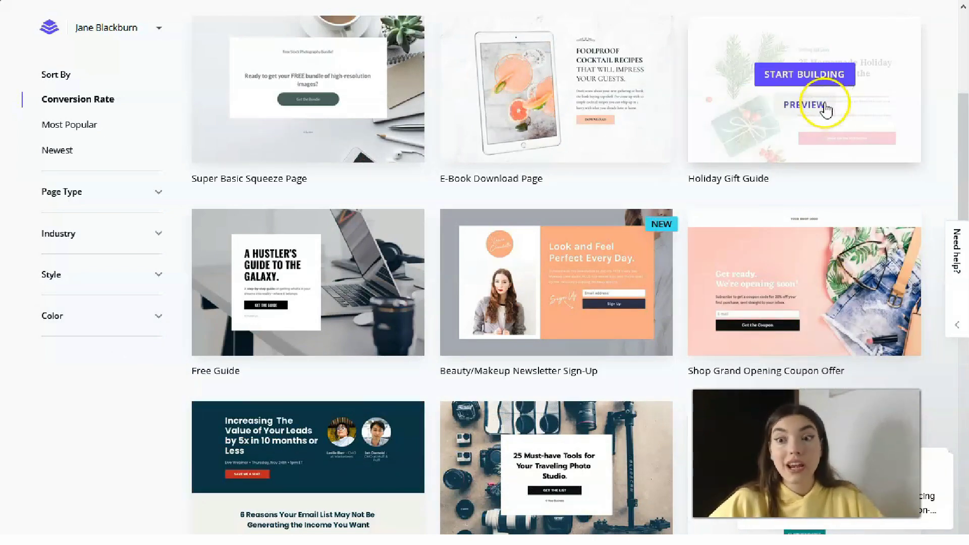
click(803, 105)
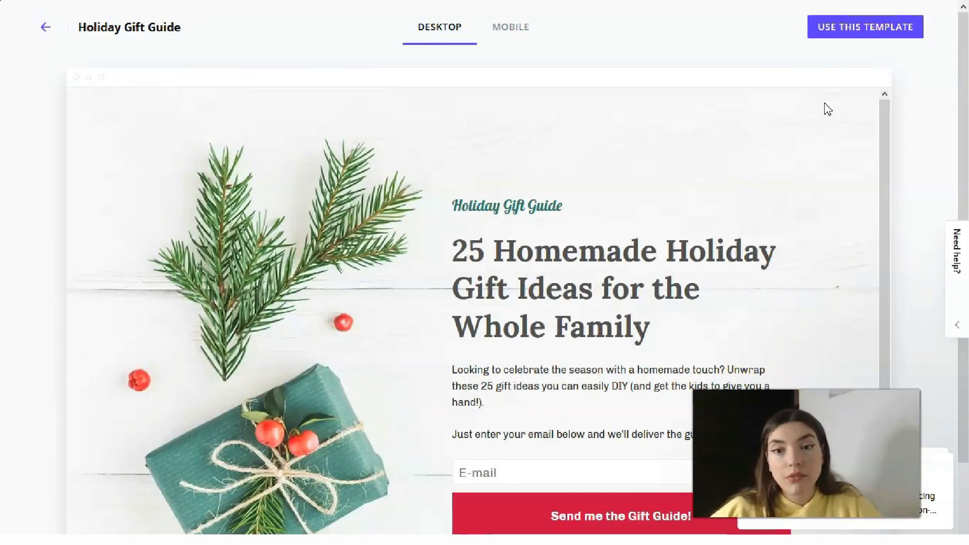
Step: Examine the Holiday Gift Guide desktop preview down to its footer and return to the template gallery
scroll(688, 173, down, 3)
scroll(505, 202, up, 3)
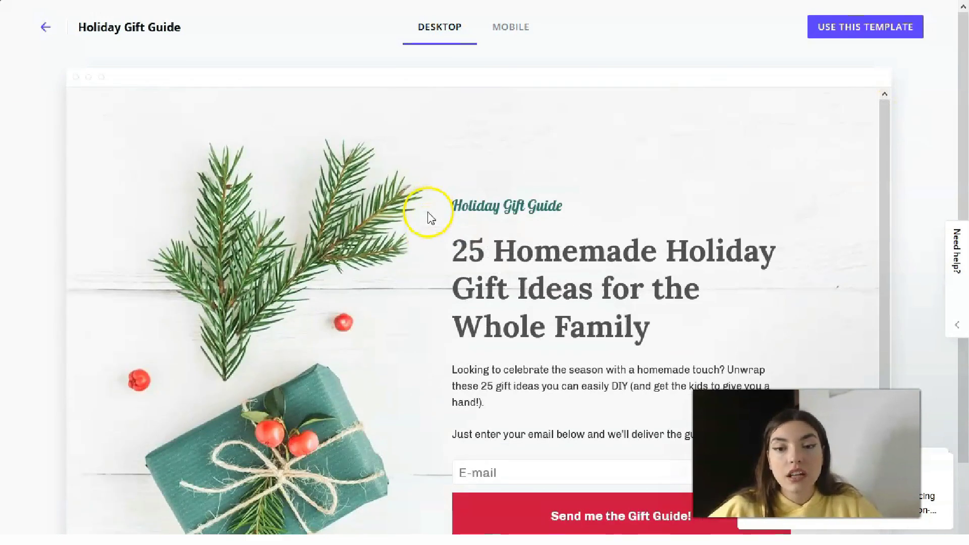
scroll(323, 222, down, 6)
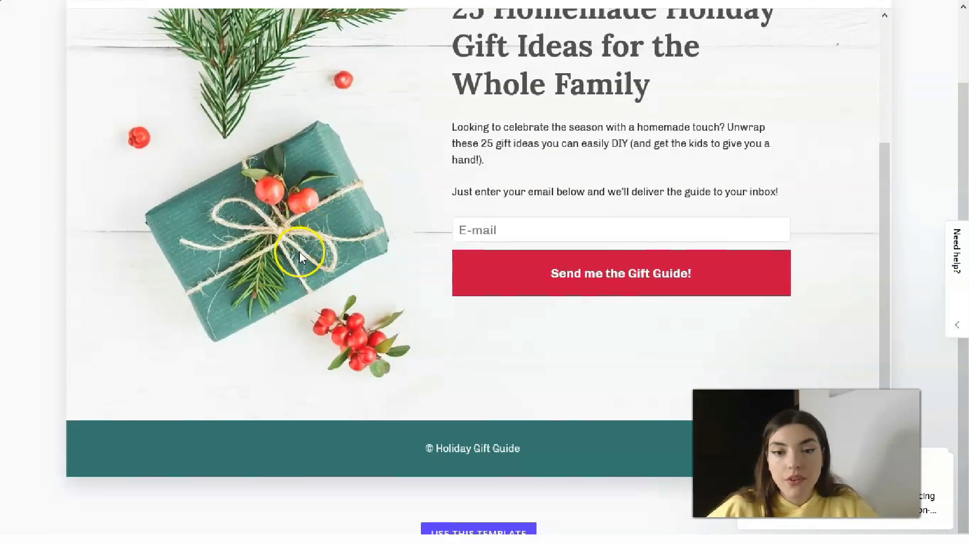
scroll(300, 261, up, 2)
scroll(308, 264, down, 2)
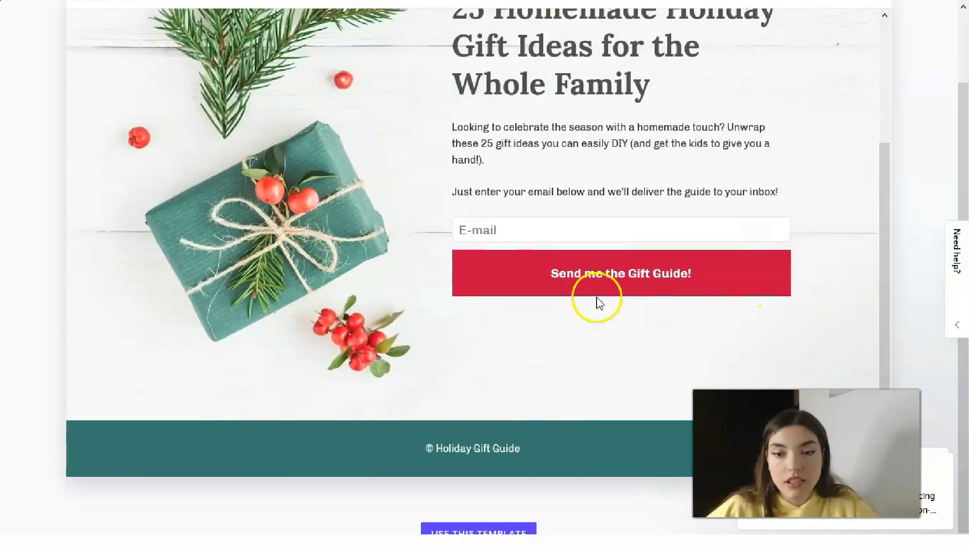
scroll(399, 507, up, 2)
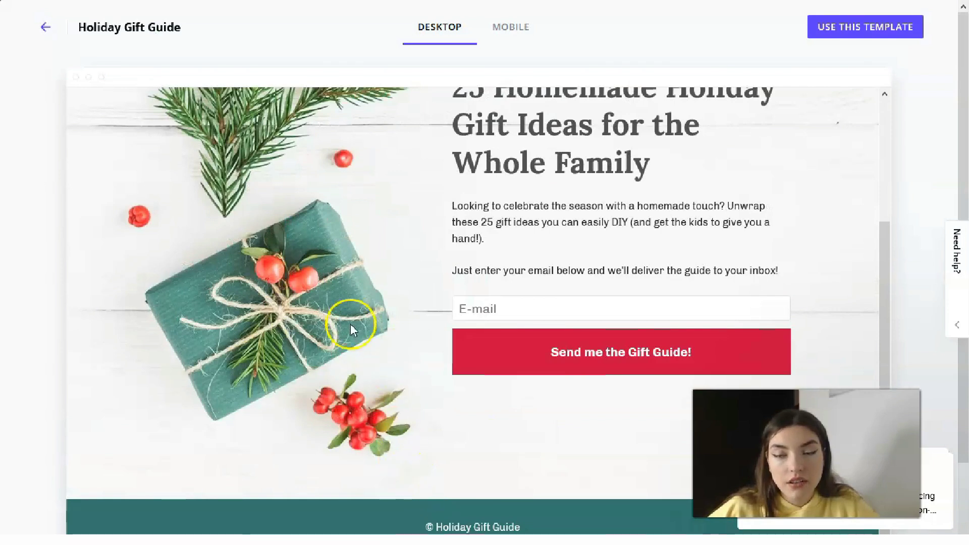
scroll(350, 323, up, 3)
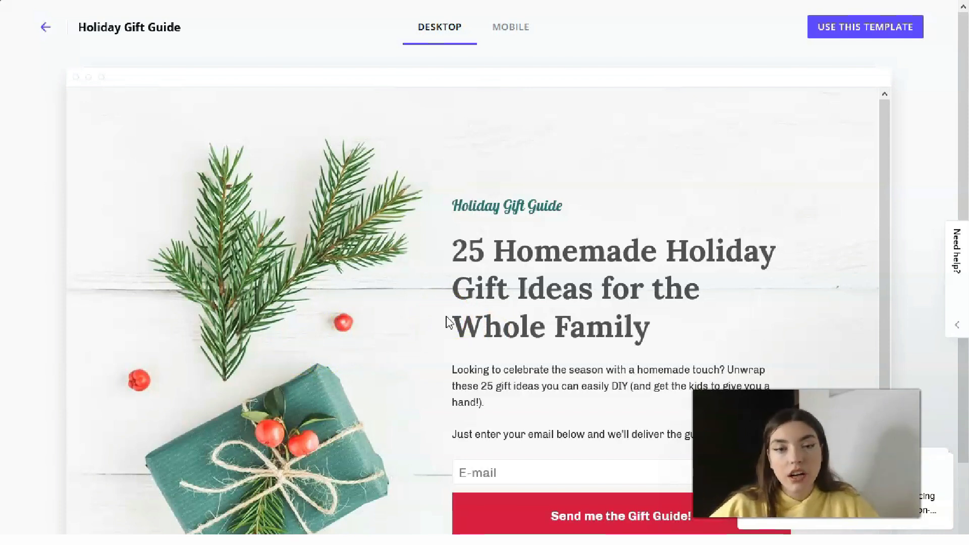
click(46, 33)
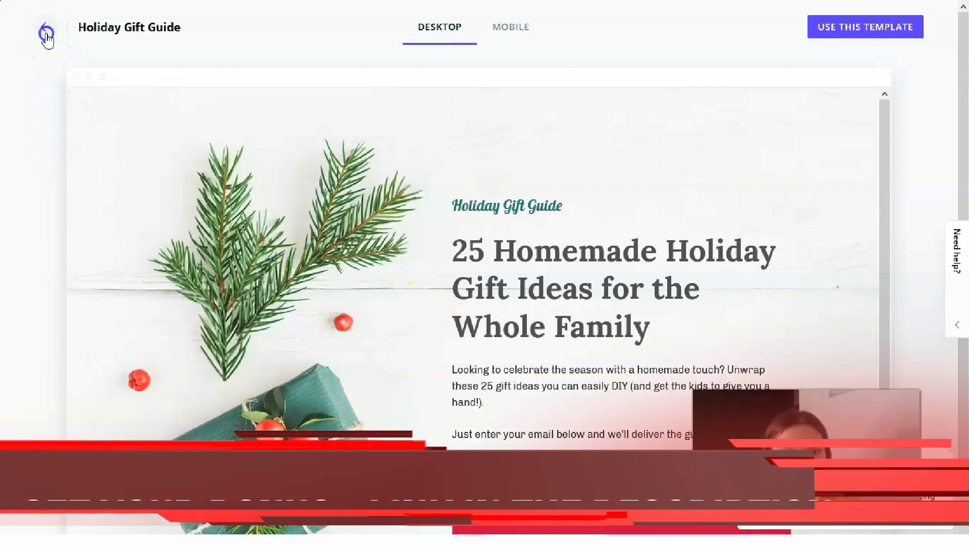
Step: Browse further through the landing page templates sorted by conversion rate to see the available designs
scroll(448, 325, down, 15)
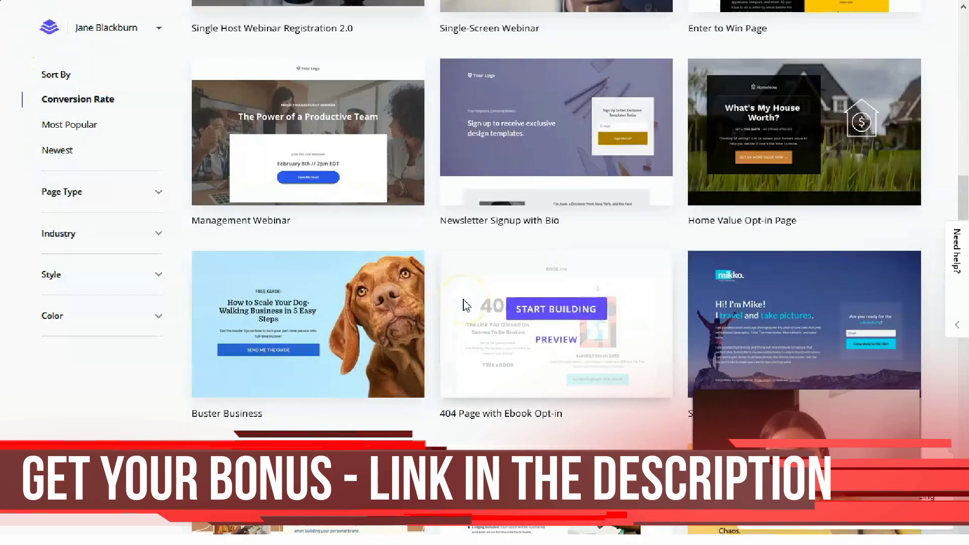
scroll(465, 305, down, 5)
scroll(465, 305, down, 8)
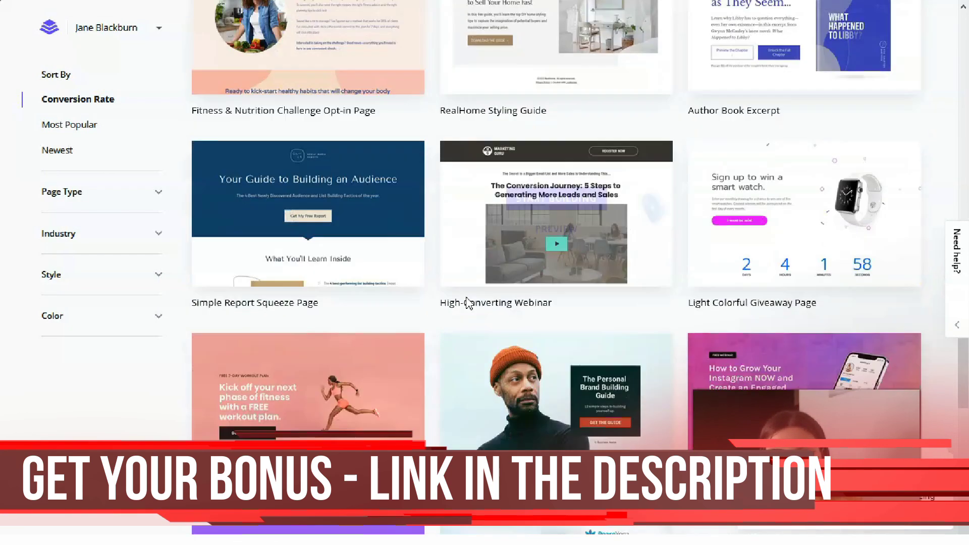
scroll(468, 303, down, 15)
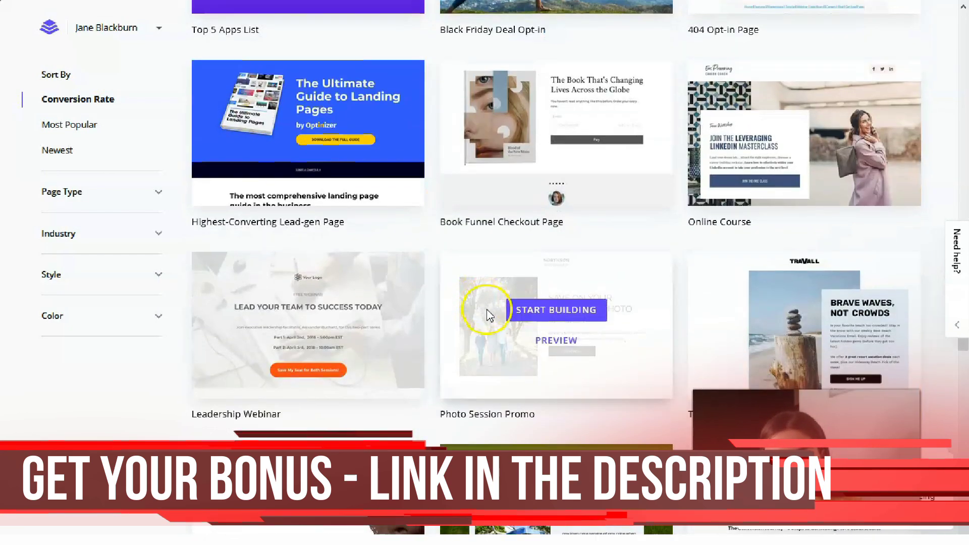
scroll(488, 316, down, 12)
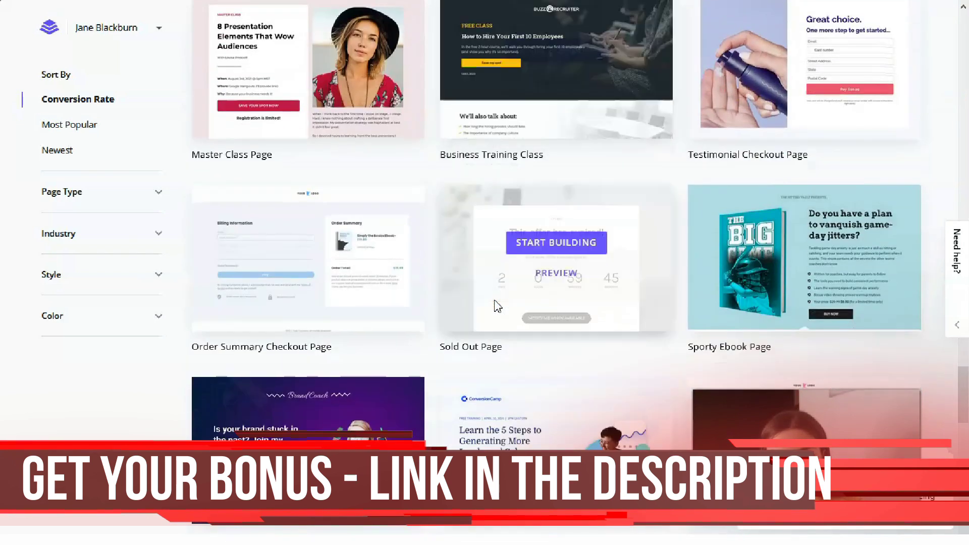
scroll(497, 307, down, 12)
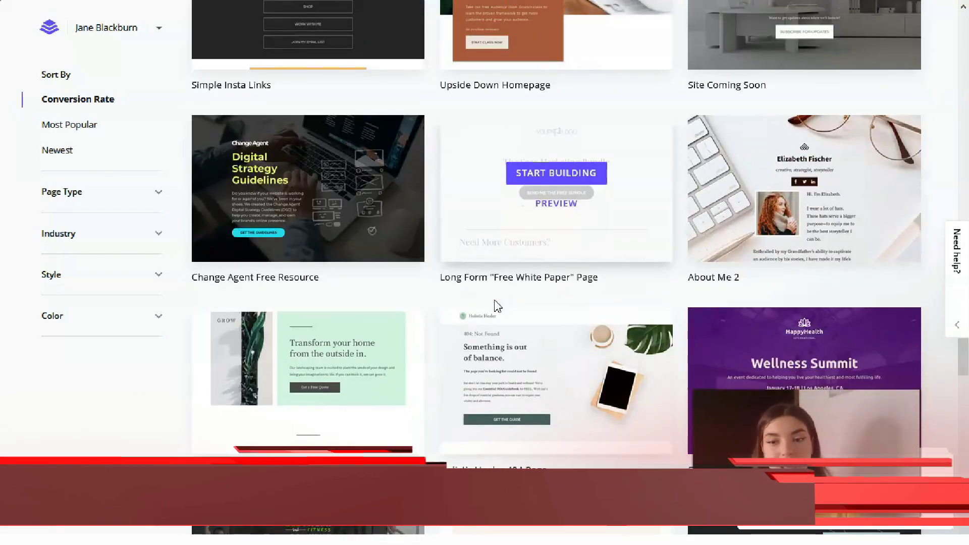
scroll(489, 298, down, 10)
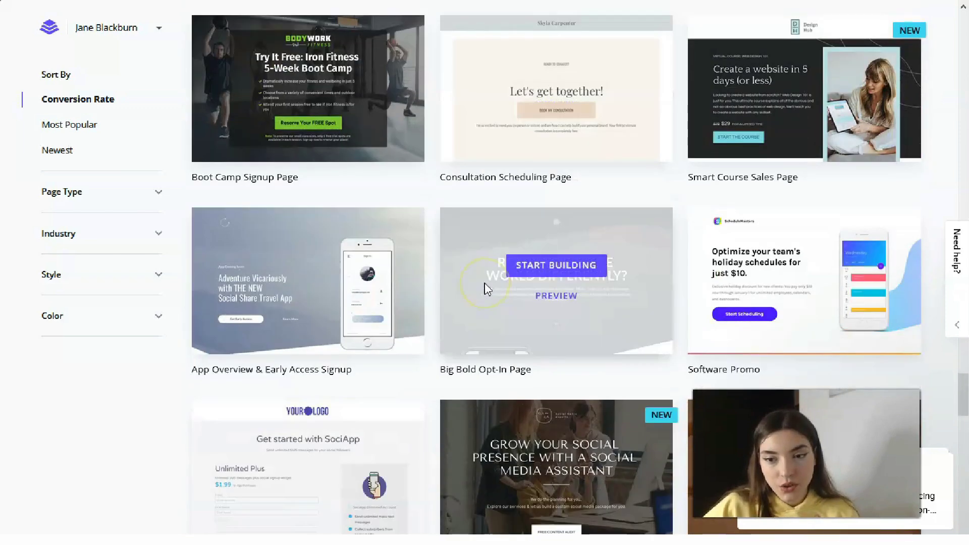
scroll(485, 289, down, 16)
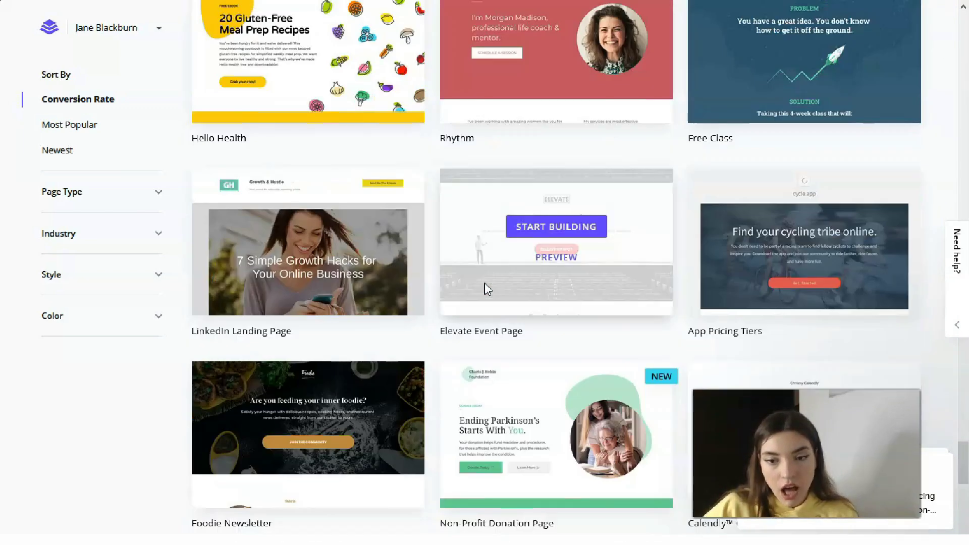
scroll(485, 289, down, 10)
scroll(486, 289, up, 3)
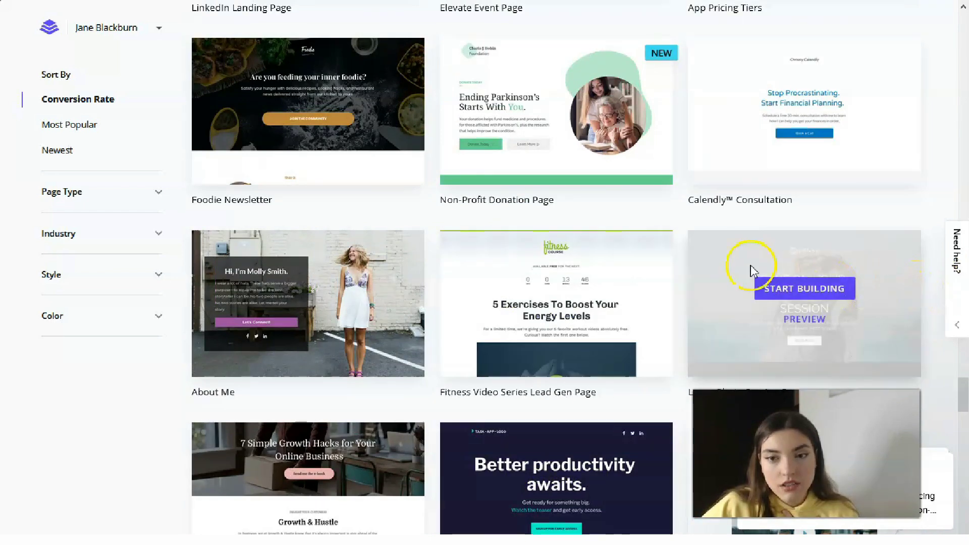
scroll(707, 302, down, 3)
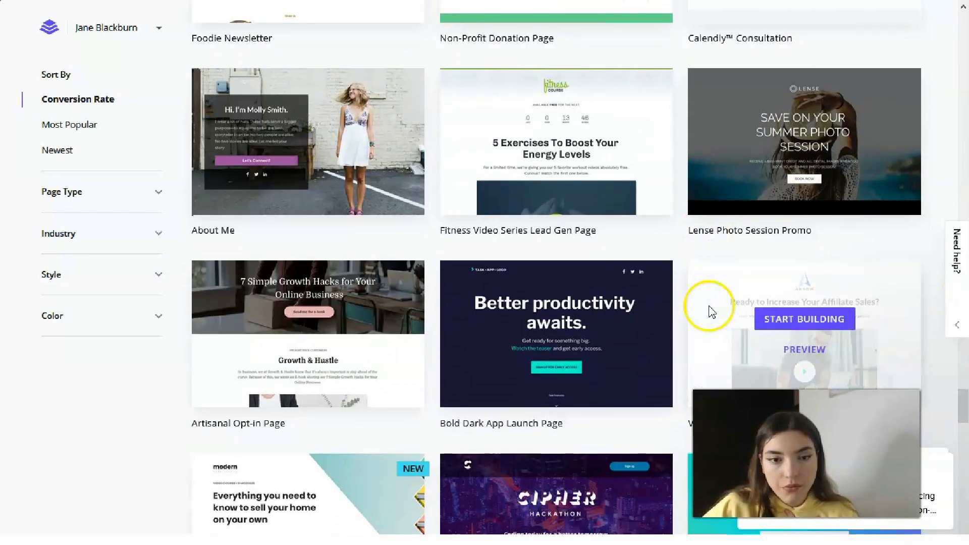
Step: Preview the About Me template and create a page named Aboutme from it
click(313, 160)
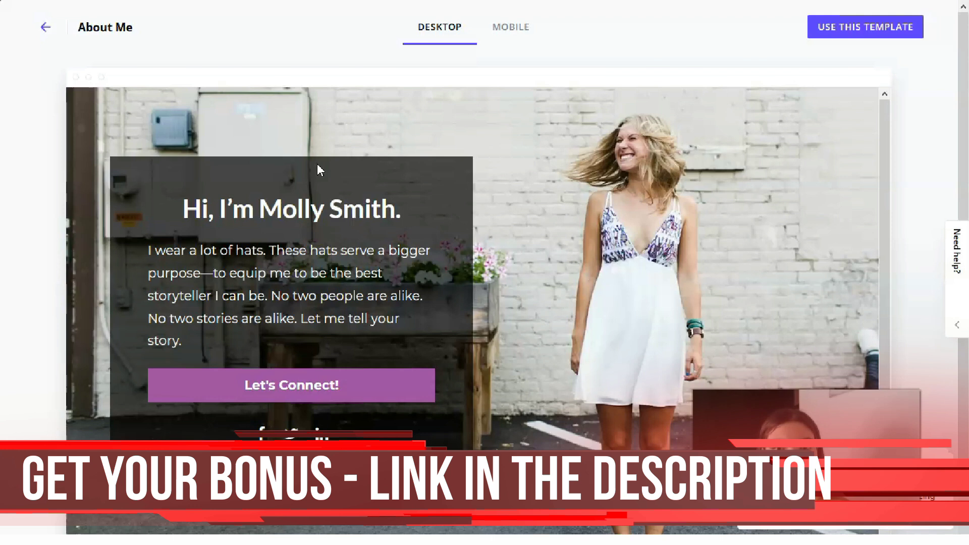
scroll(289, 238, down, 1)
scroll(331, 337, up, 1)
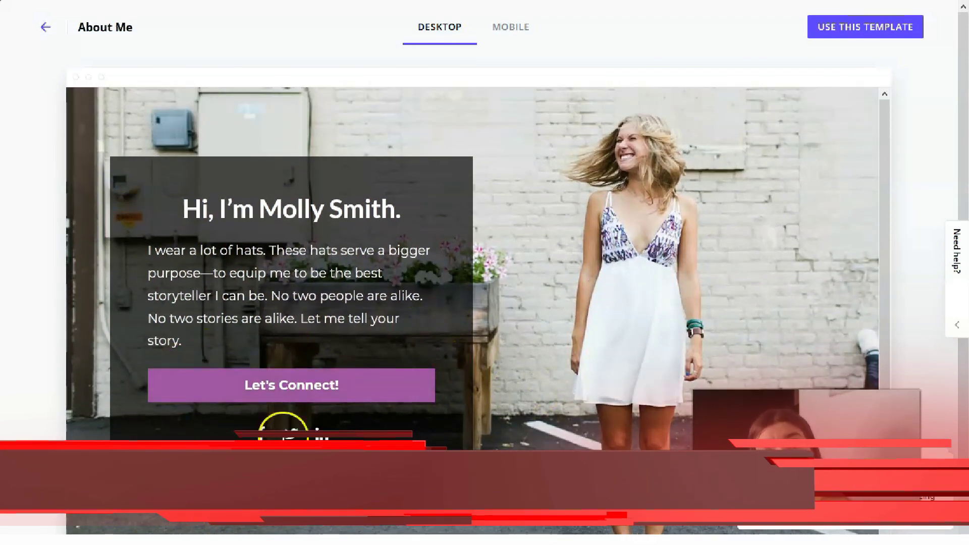
click(830, 35)
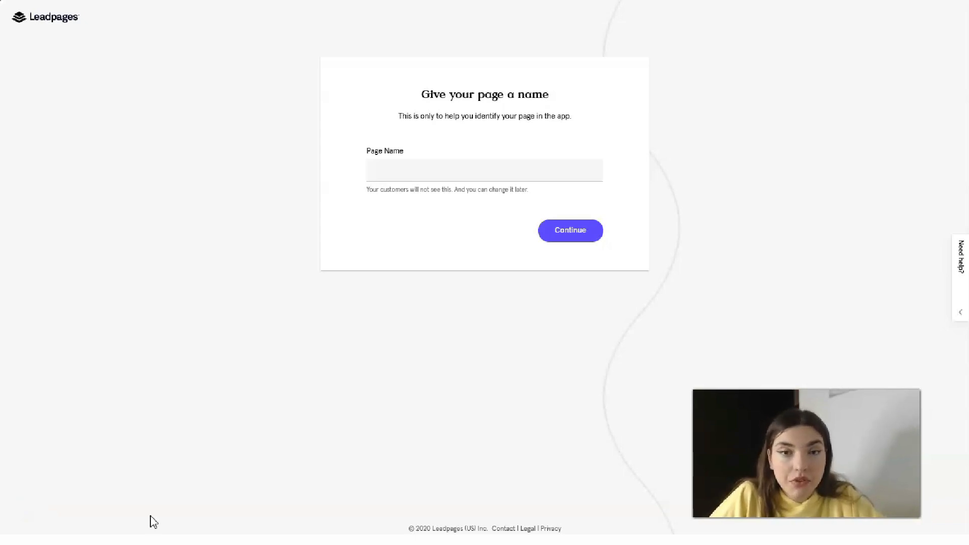
click(404, 164)
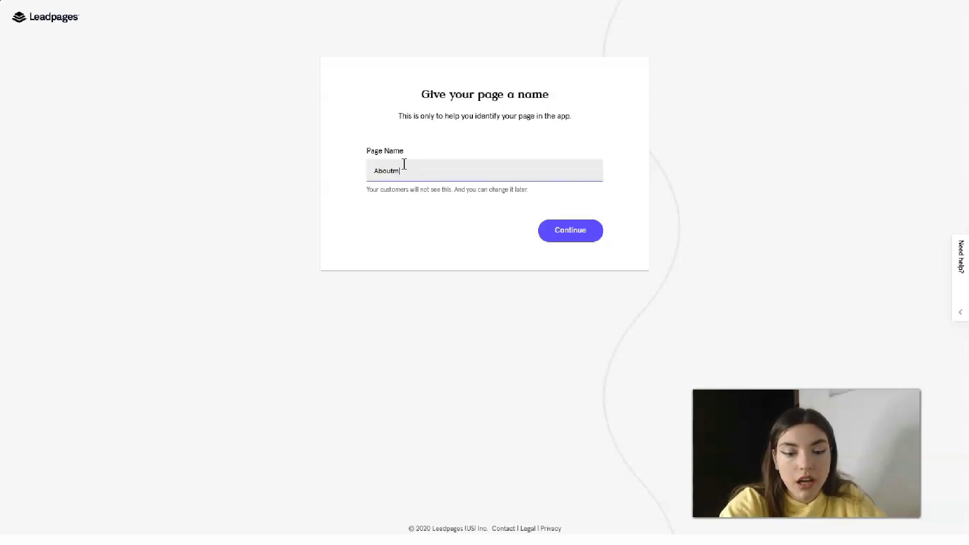
click(573, 228)
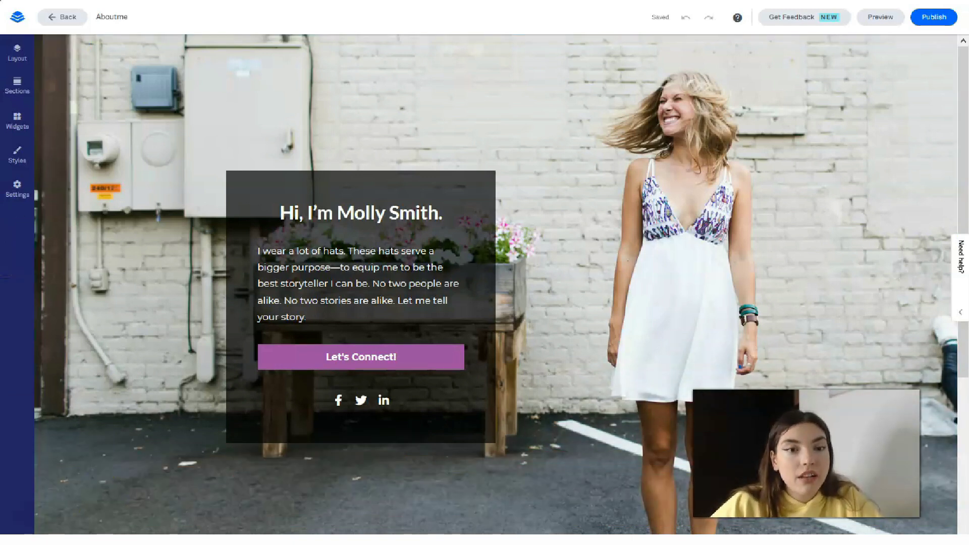
Step: Open the page layout and examine the page's sections from the hero image down to the footer
click(20, 61)
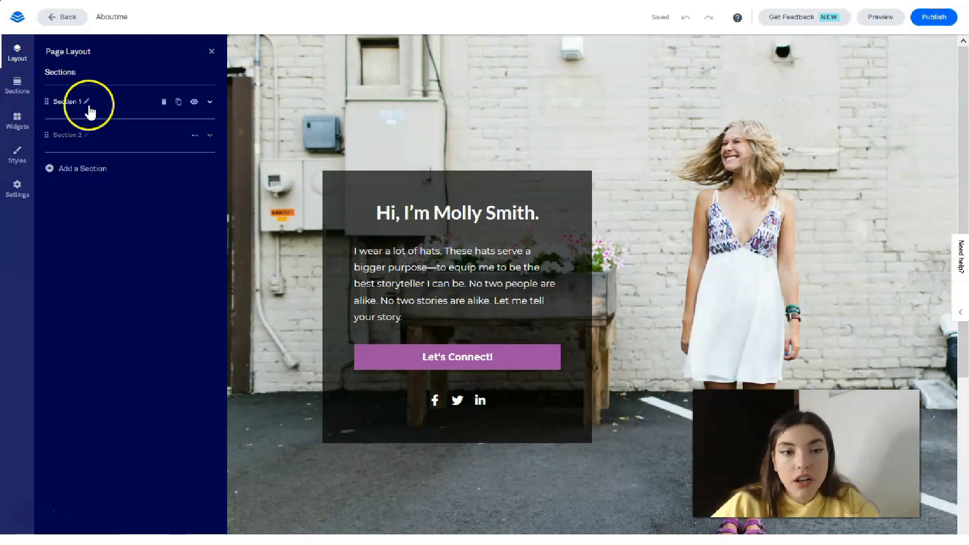
scroll(625, 202, down, 5)
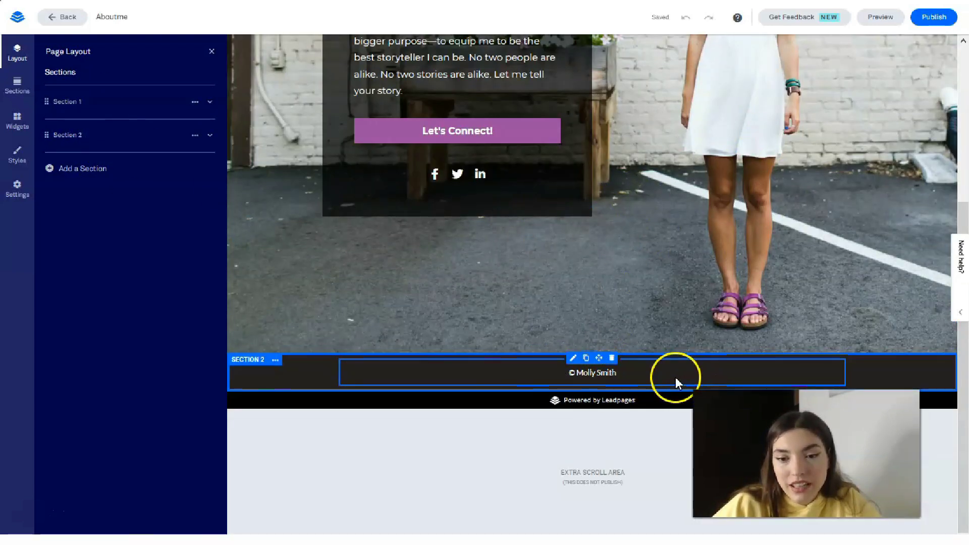
scroll(283, 262, up, 5)
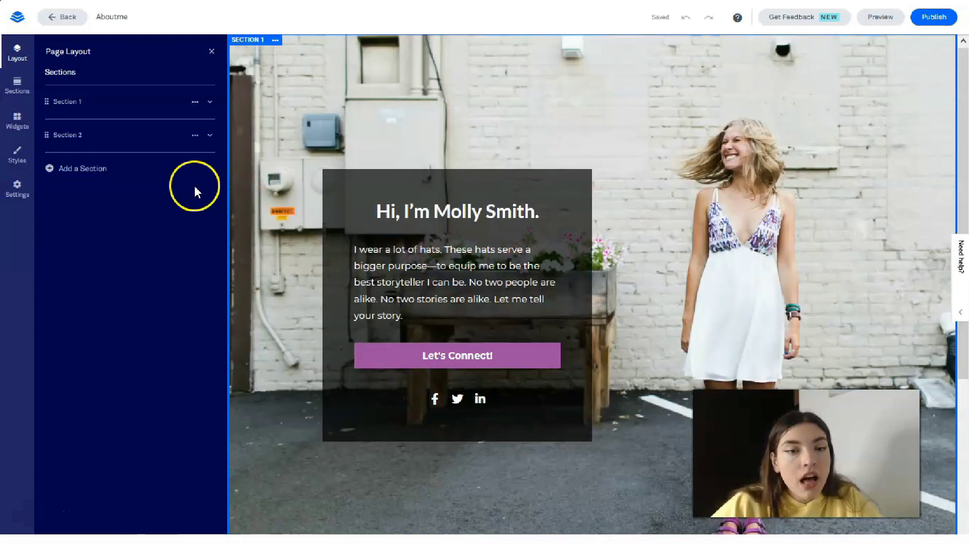
Step: Look through the ready-made sections, widgets and style options available for the page
click(26, 92)
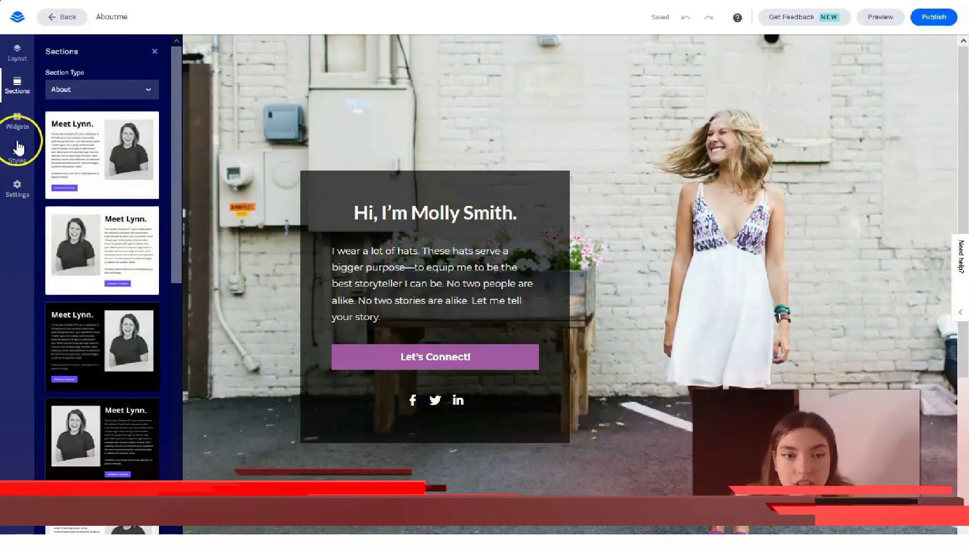
click(17, 124)
click(18, 154)
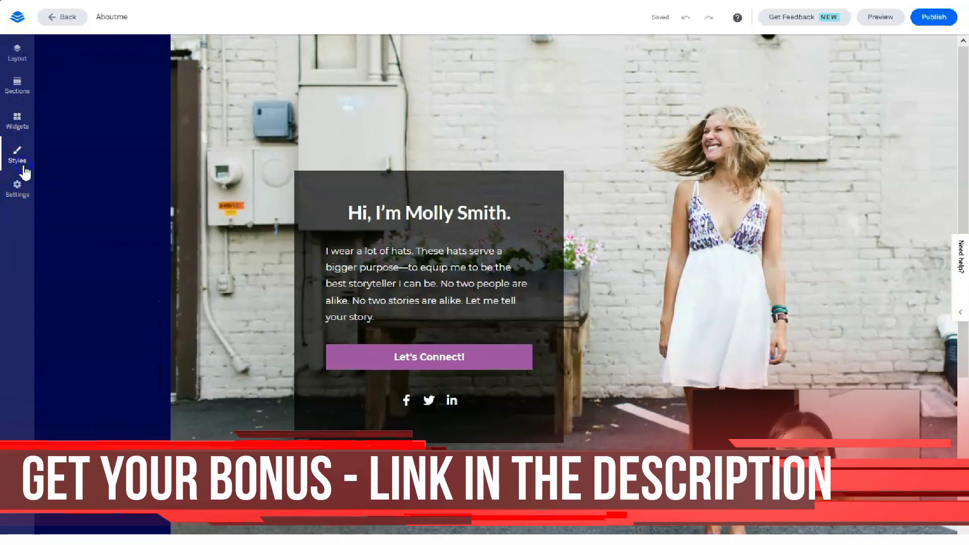
Step: Insert the light grey About section with the photo left of the text directly below the page's hero section
click(15, 87)
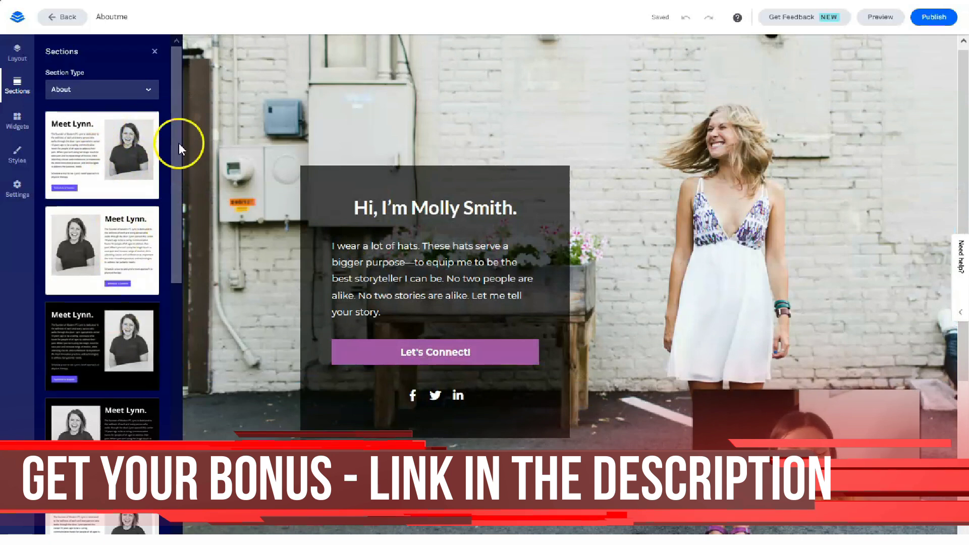
drag(180, 126, 194, 392)
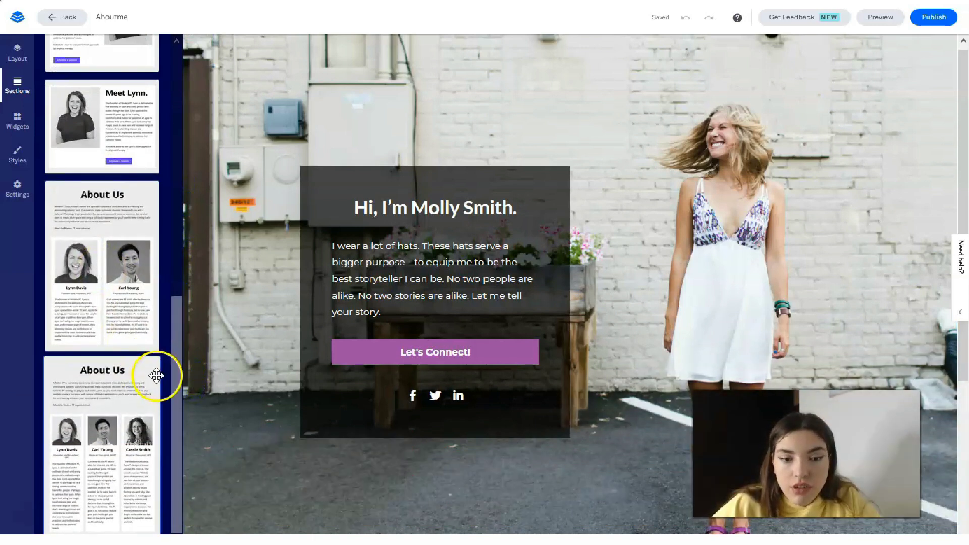
drag(124, 162, 594, 406)
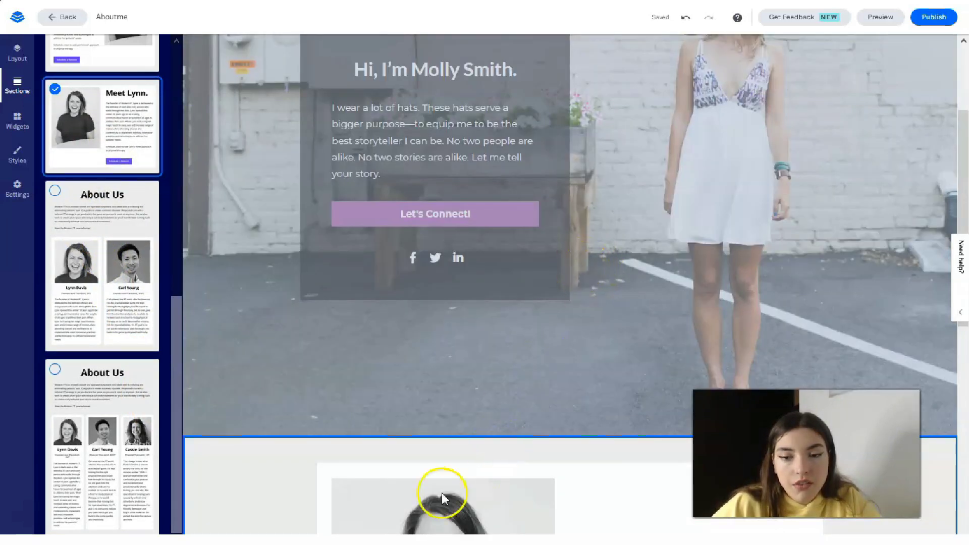
scroll(134, 136, up, 2)
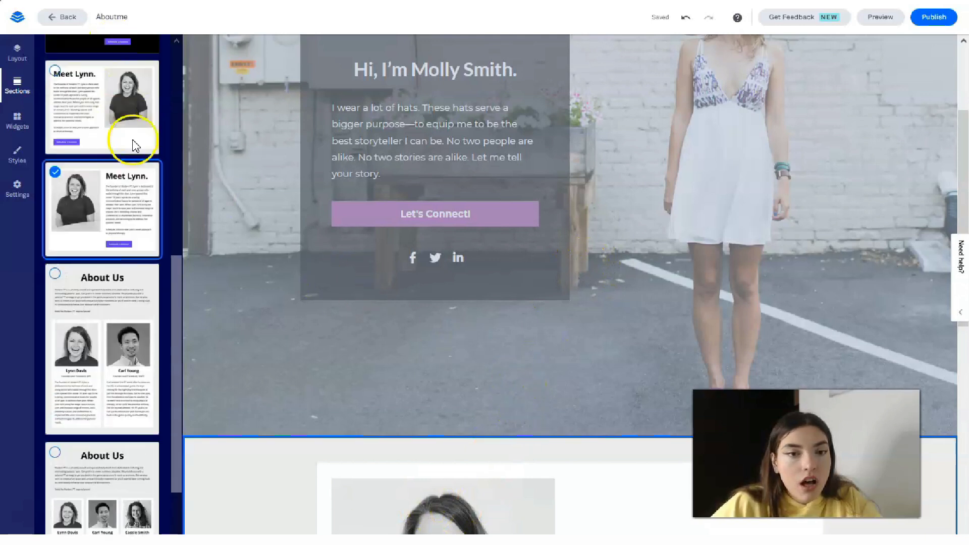
Step: Look through the available section types, then return to the hero section of the page
click(134, 137)
click(155, 98)
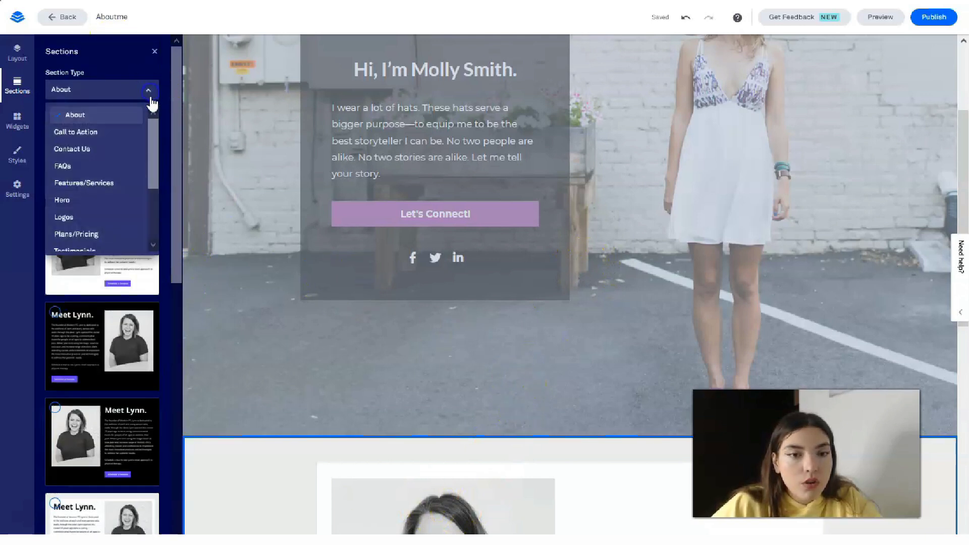
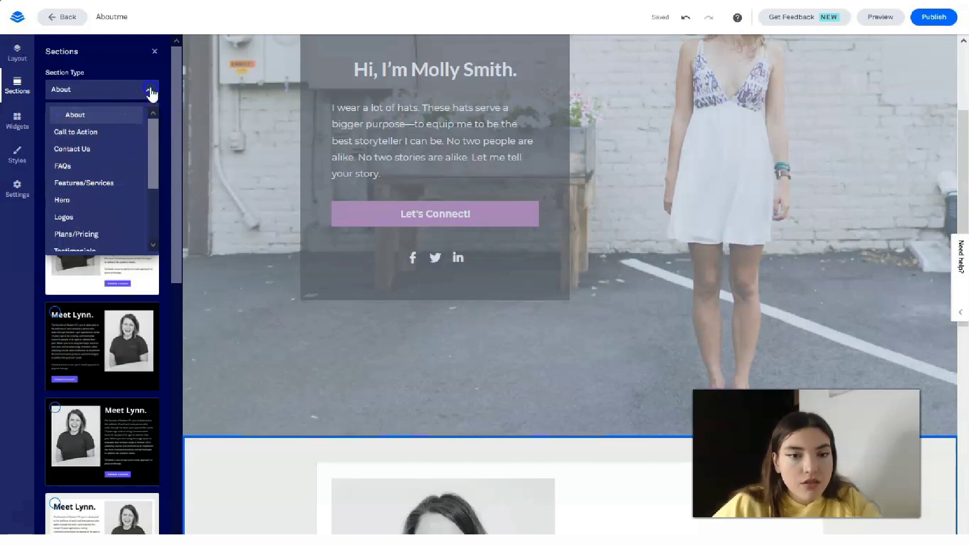
click(402, 218)
click(688, 277)
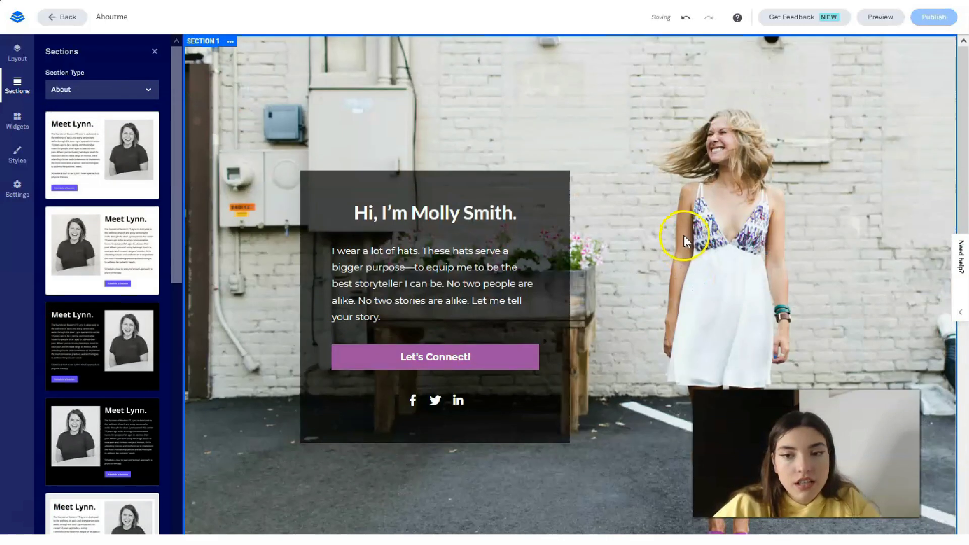
Step: Open the settings of Section 1 from the page layout and remove its background image
click(18, 52)
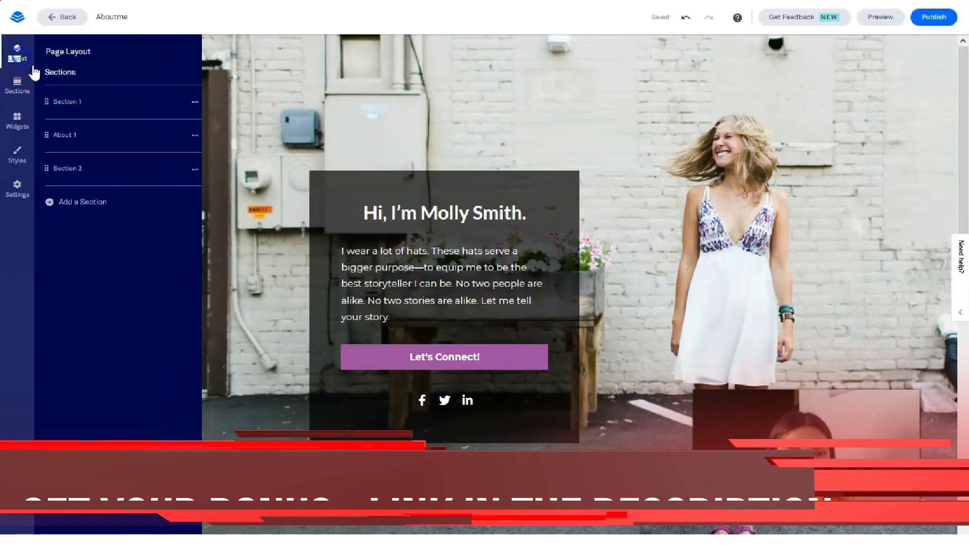
click(103, 101)
click(104, 135)
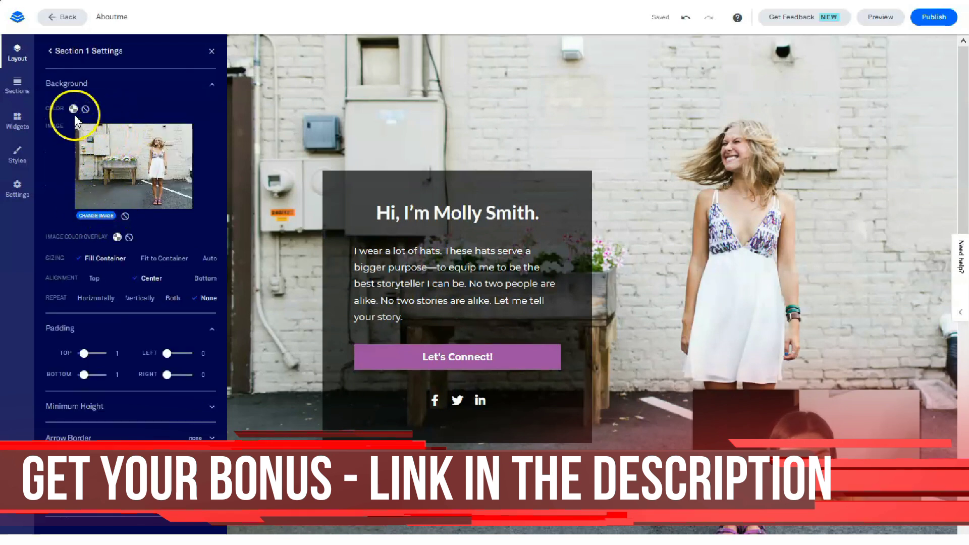
click(125, 217)
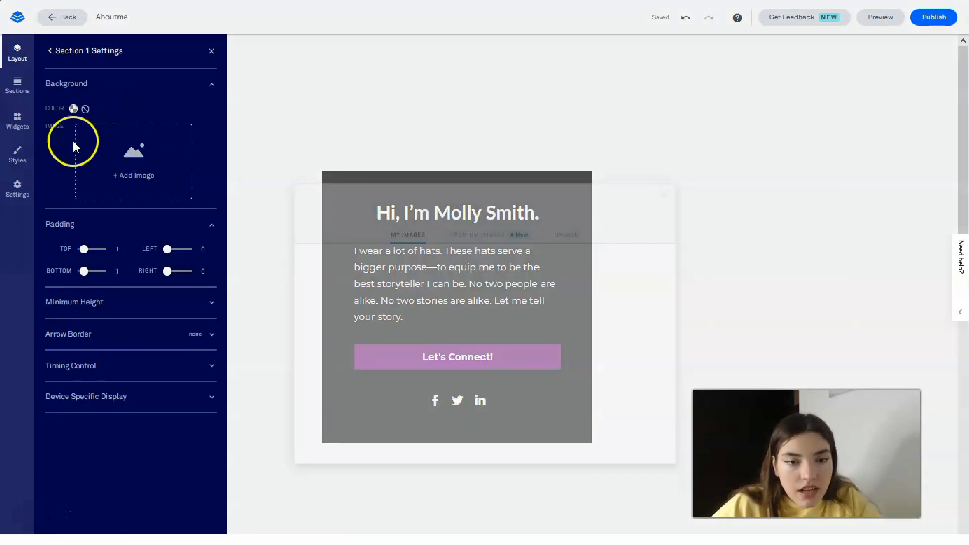
Step: Browse the stored and premium images and upload the photo of a pointing woman on blue as Section 1's background
click(133, 154)
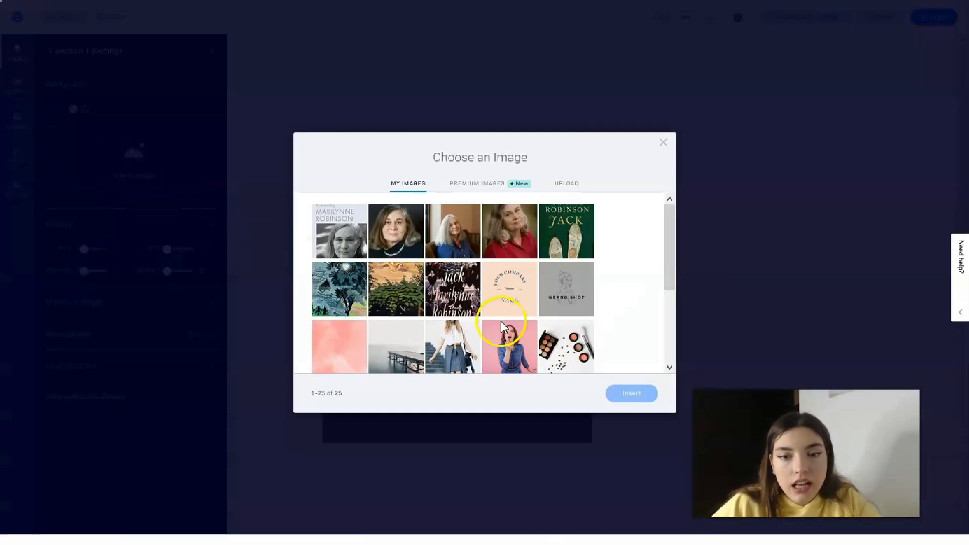
drag(666, 228, 651, 212)
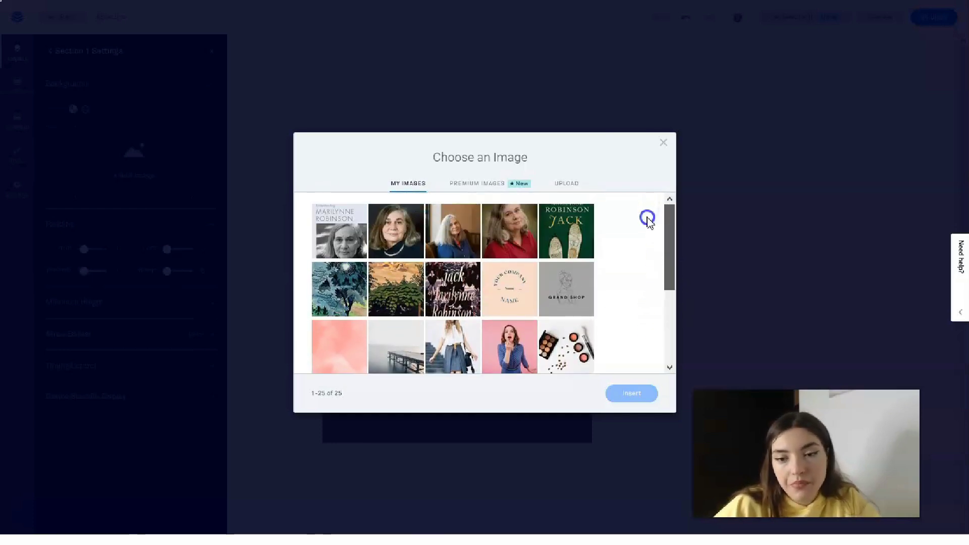
click(456, 187)
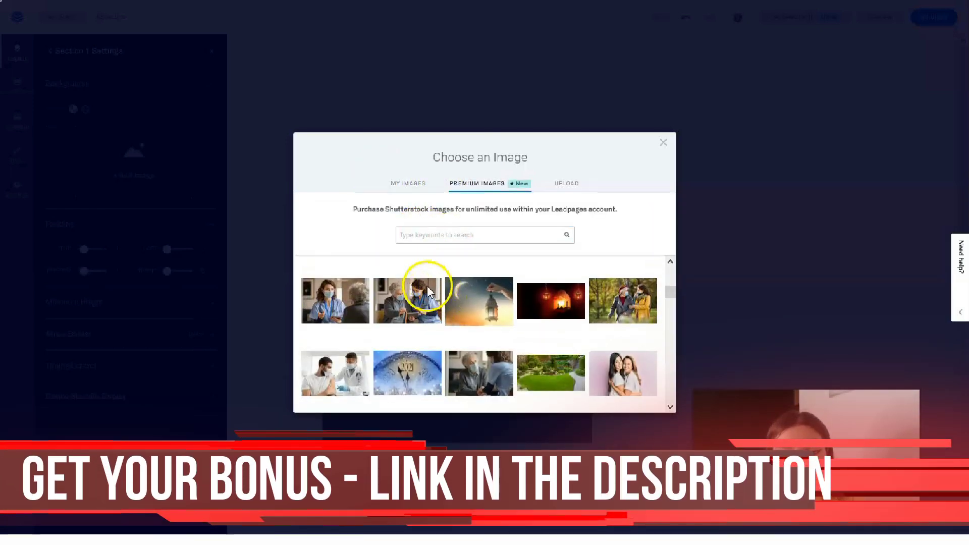
click(568, 184)
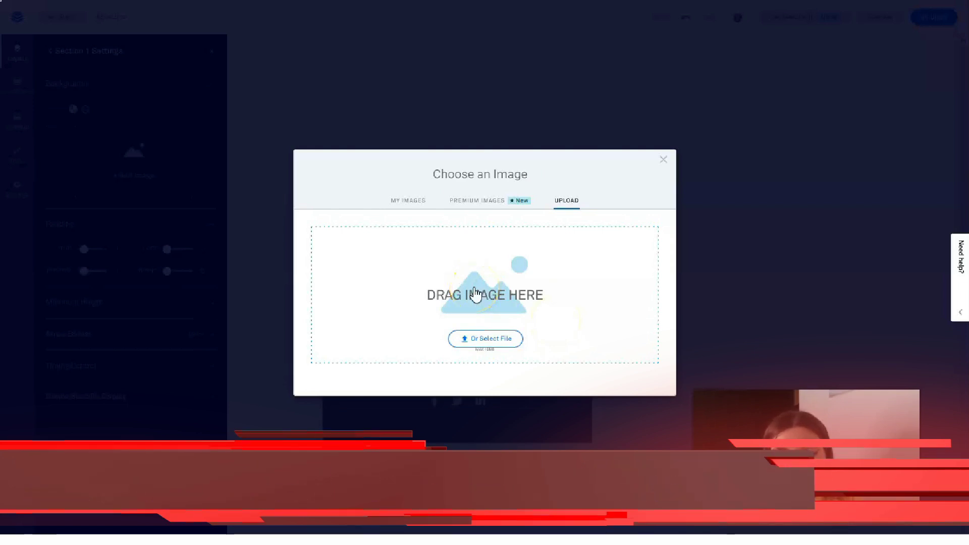
click(449, 335)
click(477, 340)
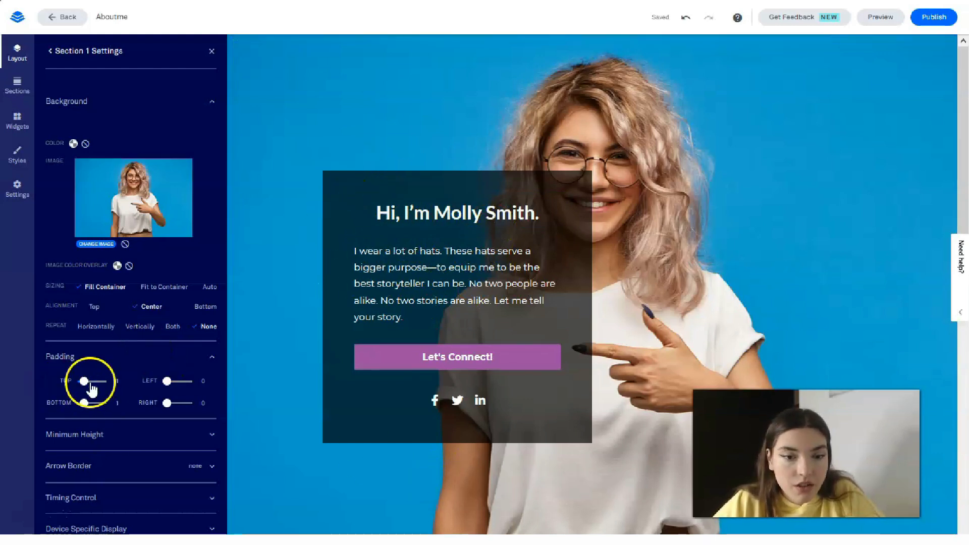
Step: Set Section 1's padding to 10 at the top, 0 at the bottom and 10 on the right
drag(106, 391, 103, 386)
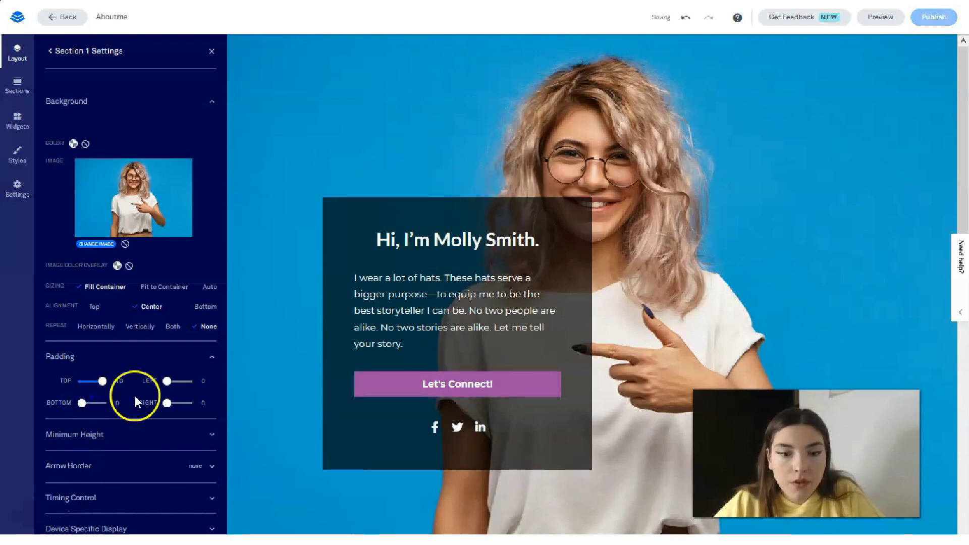
drag(167, 382, 176, 382)
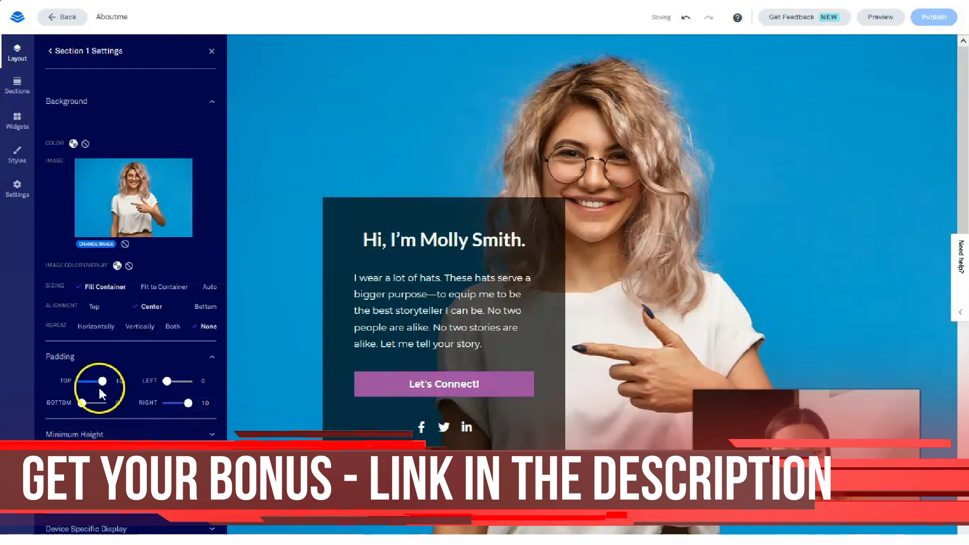
drag(97, 388, 106, 390)
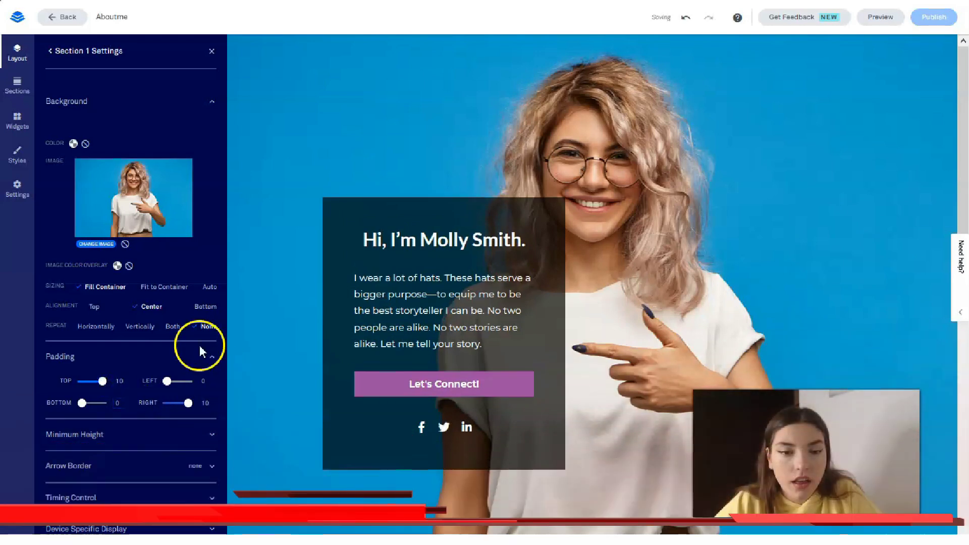
Step: Try the Vertically and Both repeat options for Section 1's background image and set the repeat back to None
click(111, 328)
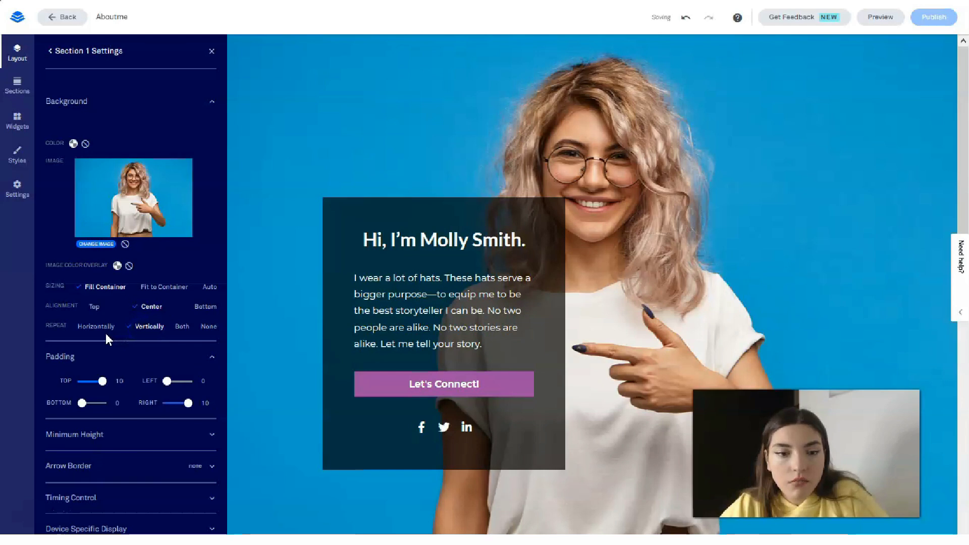
scroll(352, 324, down, 5)
scroll(346, 320, up, 5)
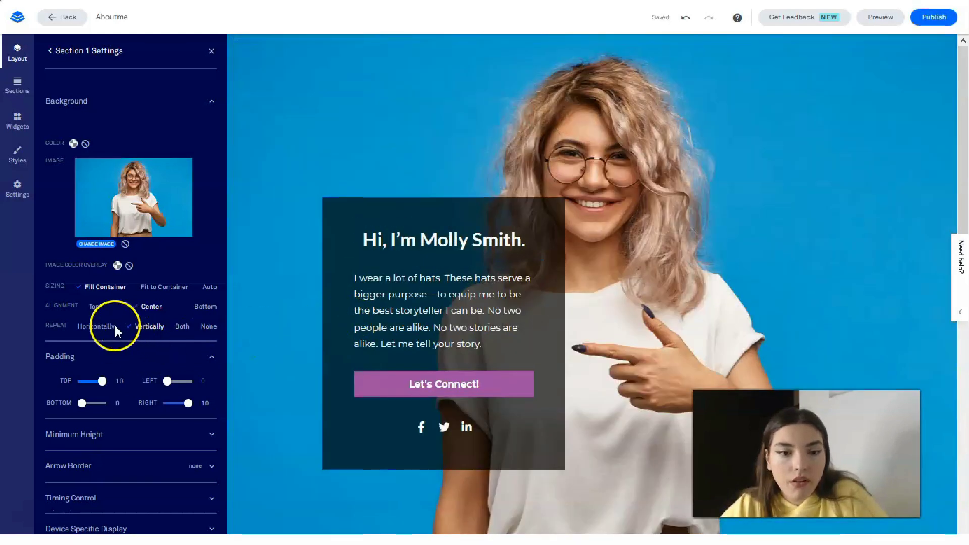
click(181, 327)
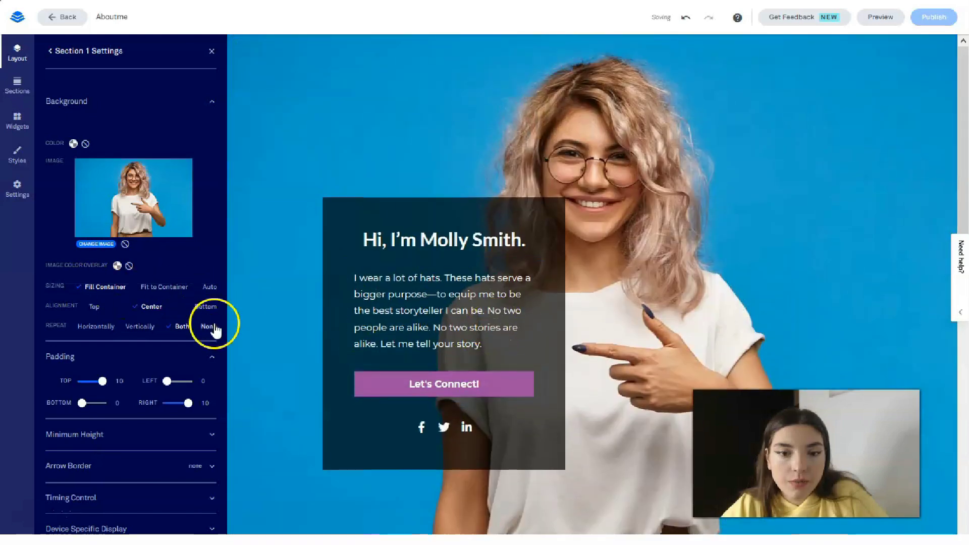
click(214, 328)
Step: Change the background of the "Let's Connect!" button to the yellow brand colour
scroll(575, 349, down, 5)
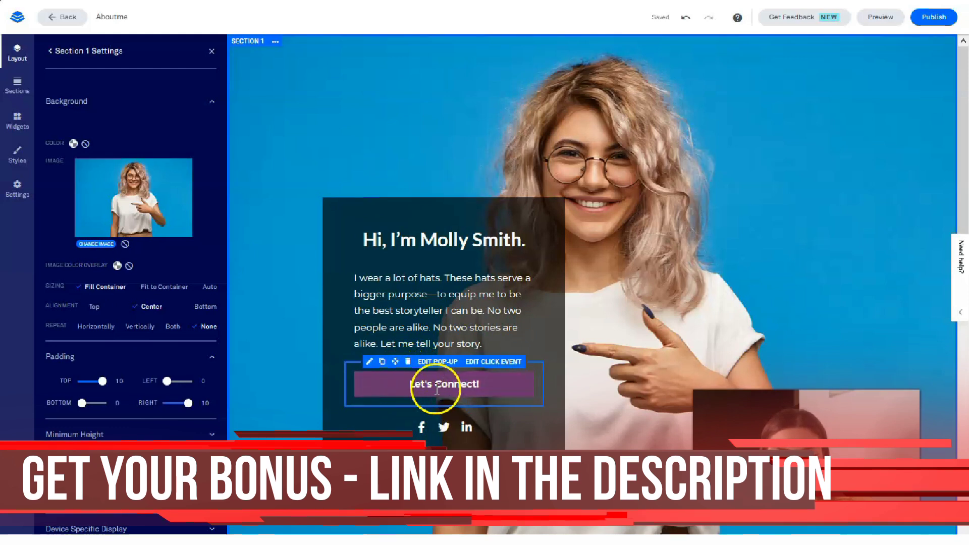
click(370, 361)
click(379, 392)
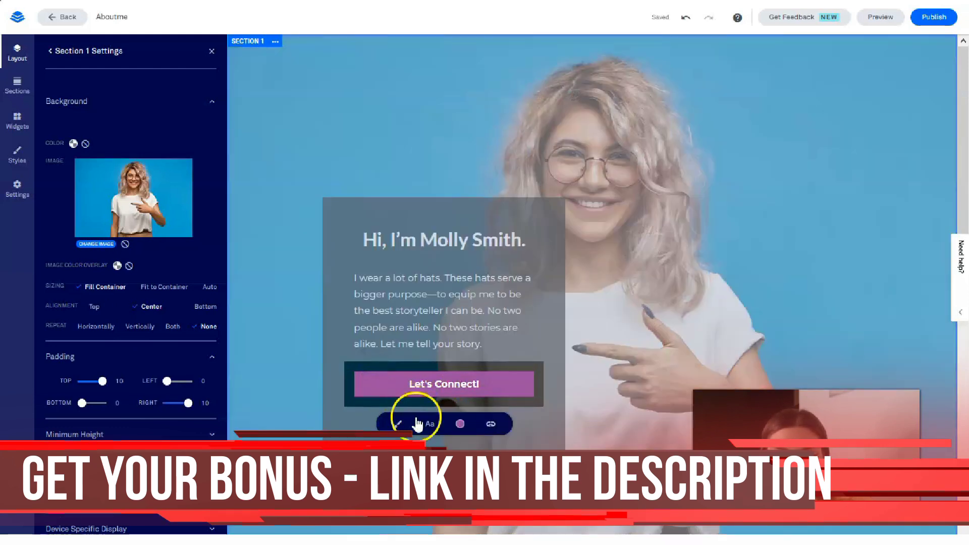
click(459, 422)
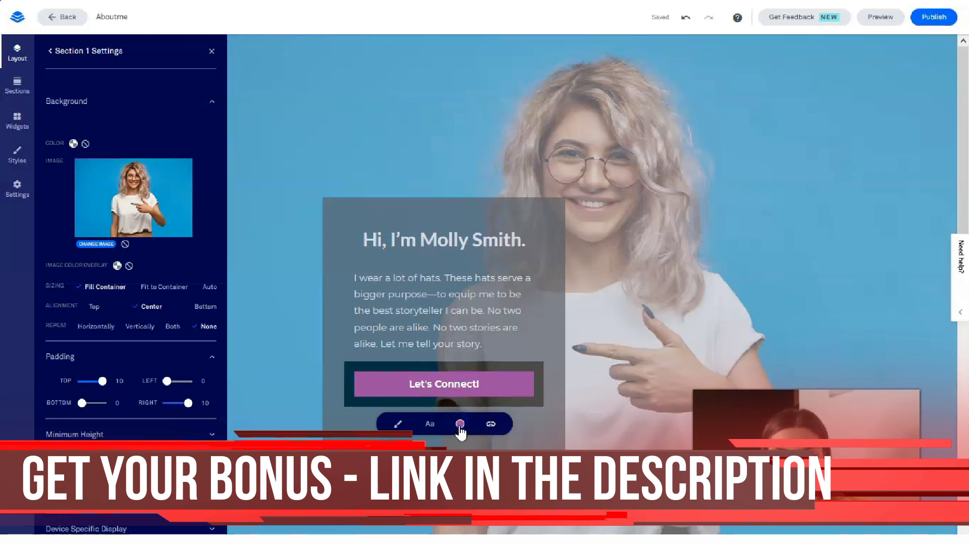
click(460, 426)
click(451, 417)
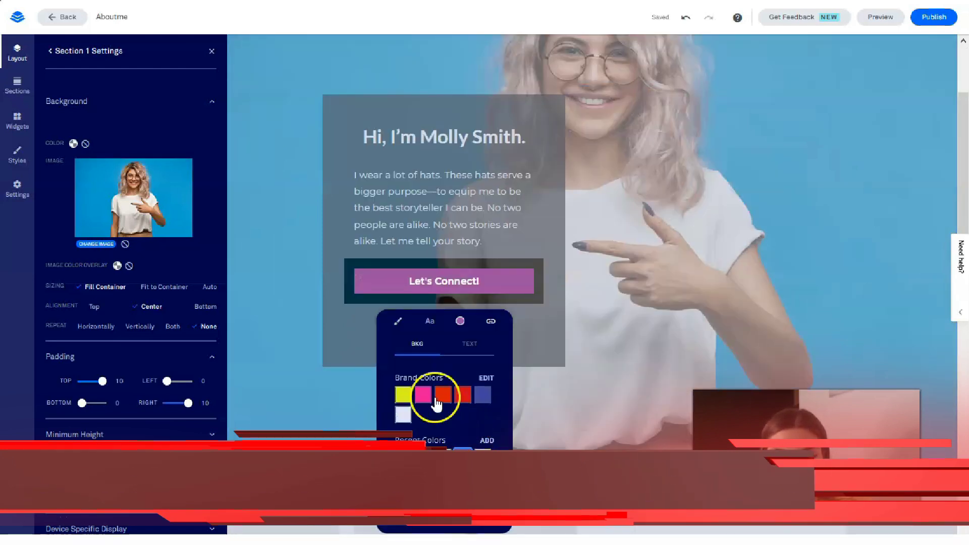
click(403, 394)
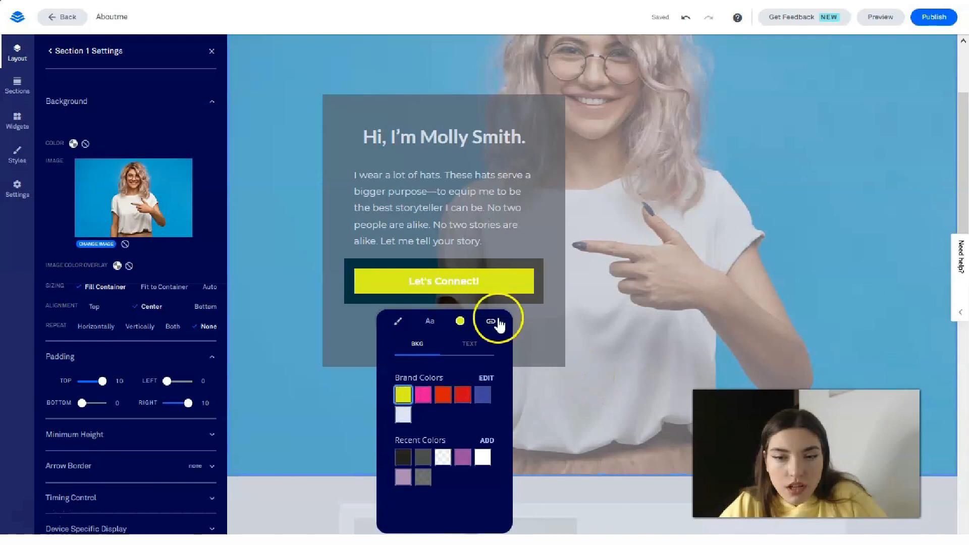
Step: Change the label of the "Let's Connect!" button to a dark text colour
click(477, 342)
click(411, 283)
drag(462, 288, 495, 283)
click(556, 298)
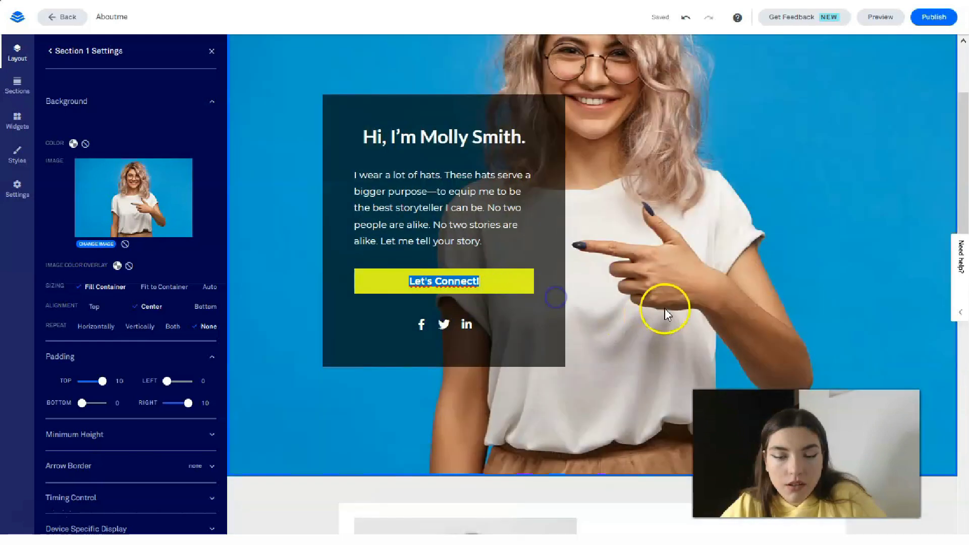
click(669, 305)
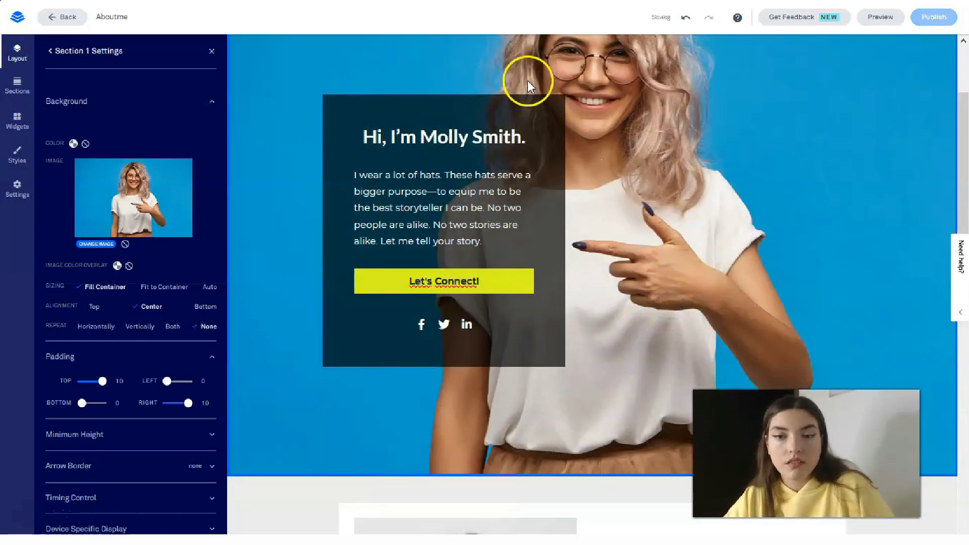
Step: Delete the inactive "Schedule a Session" button from the About section
click(453, 343)
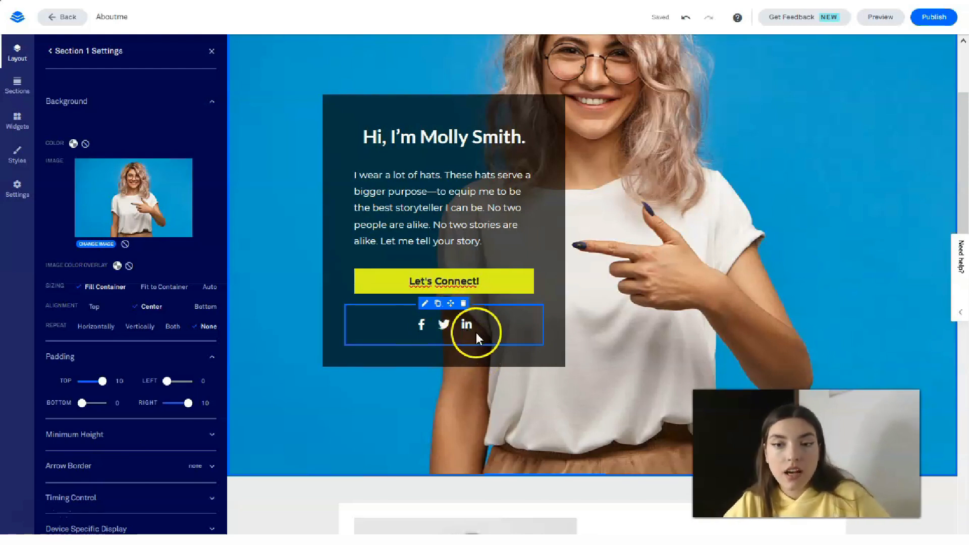
scroll(612, 232, down, 6)
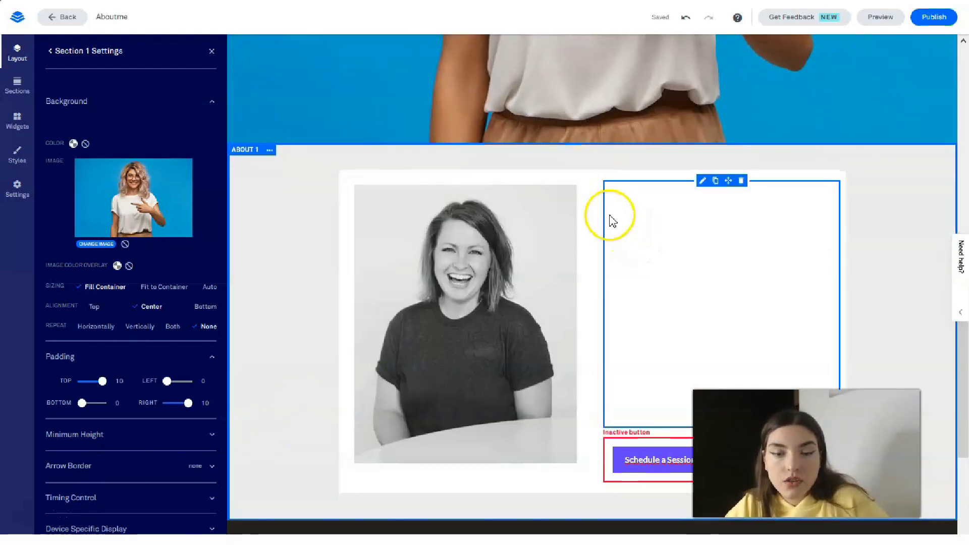
scroll(479, 166, down, 3)
scroll(417, 194, up, 3)
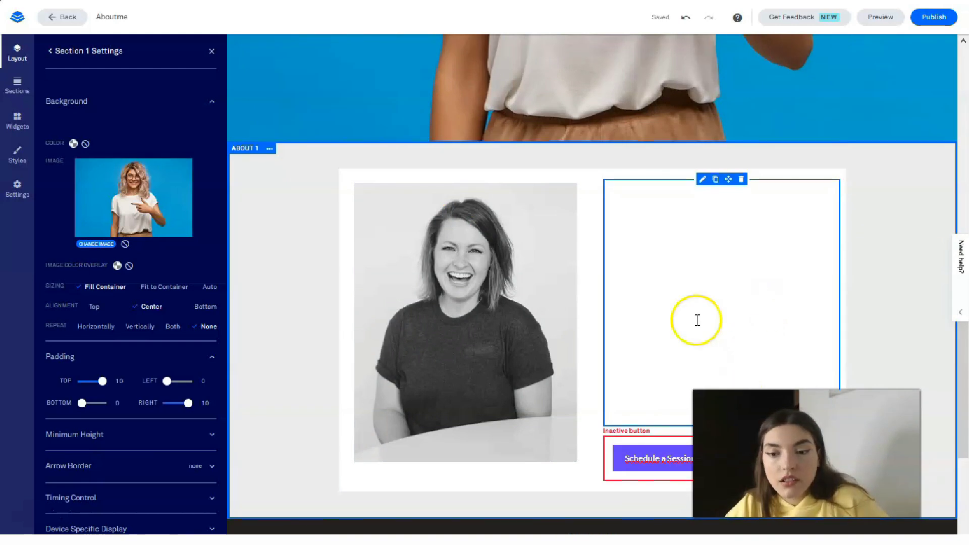
scroll(743, 364, down, 2)
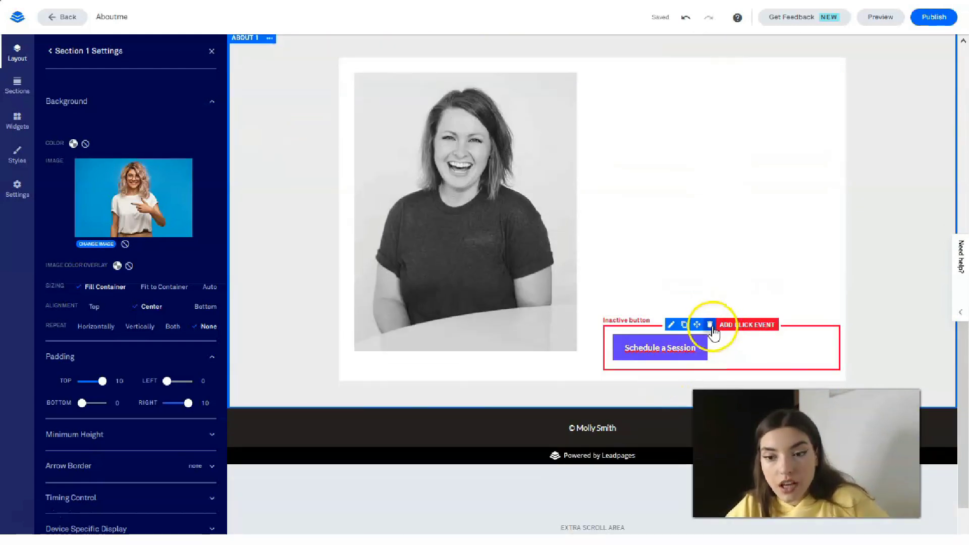
click(710, 324)
Step: Delete the black-and-white portrait photo from the About section
scroll(608, 248, up, 8)
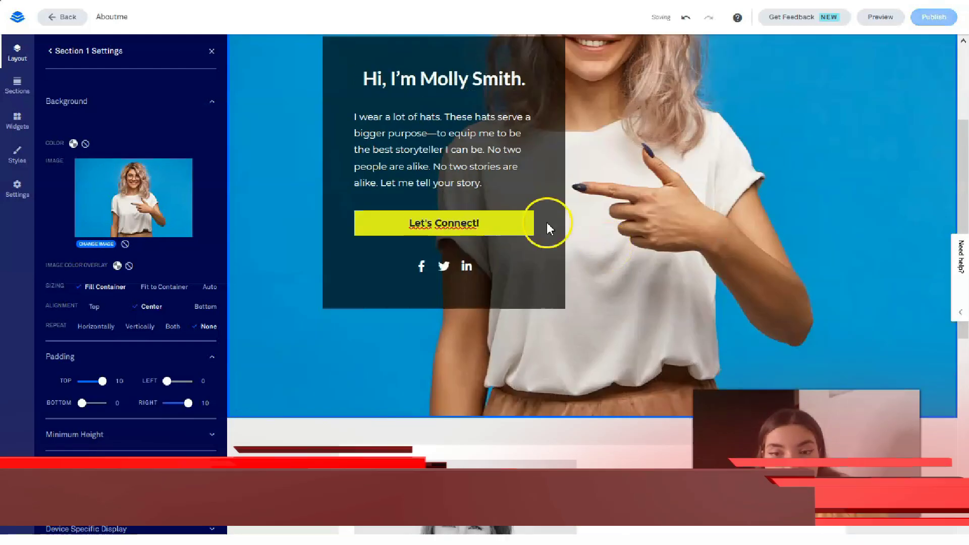
scroll(684, 243, down, 5)
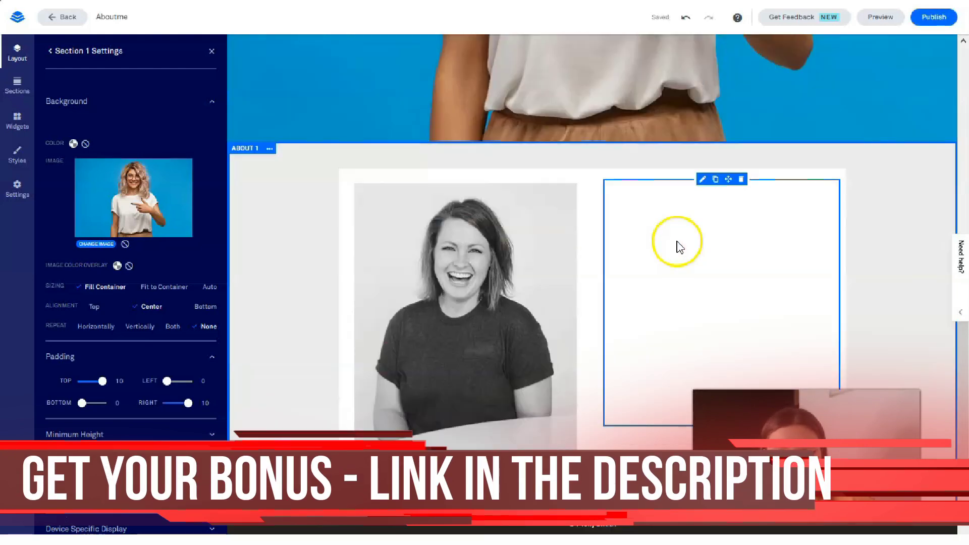
click(723, 232)
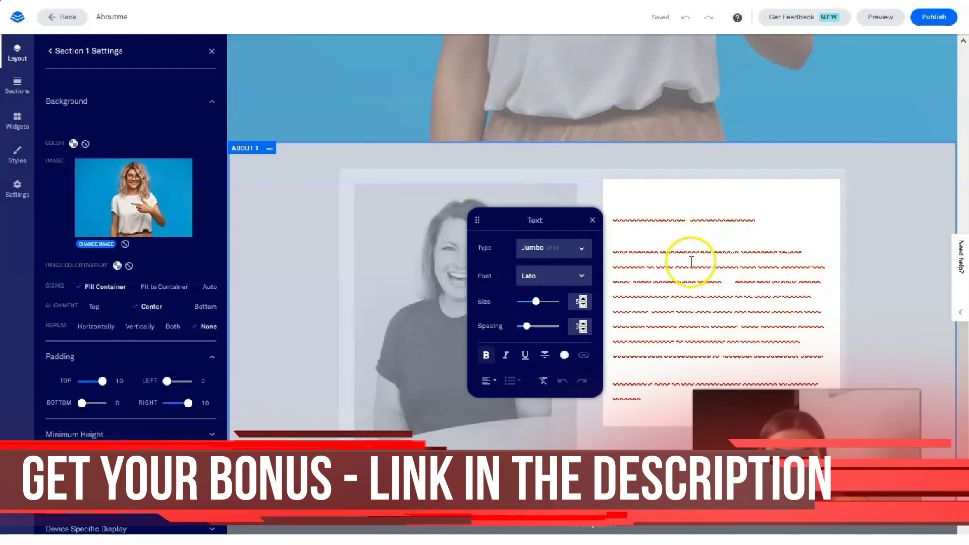
click(437, 304)
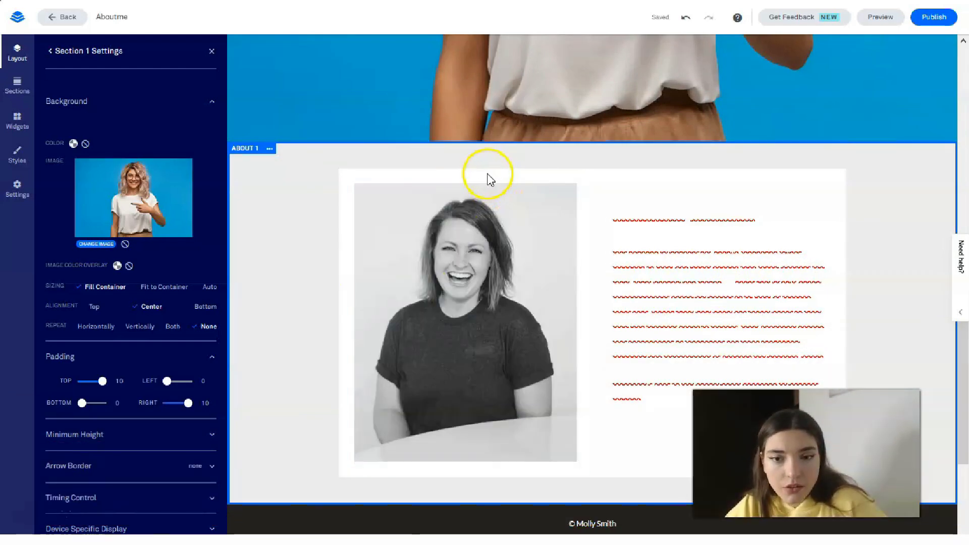
click(487, 171)
double_click(717, 277)
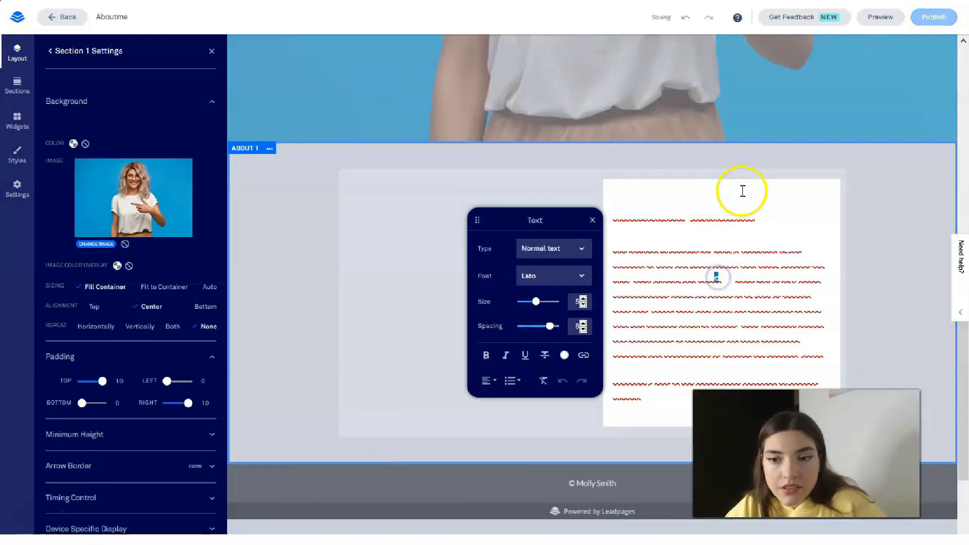
click(451, 190)
click(638, 252)
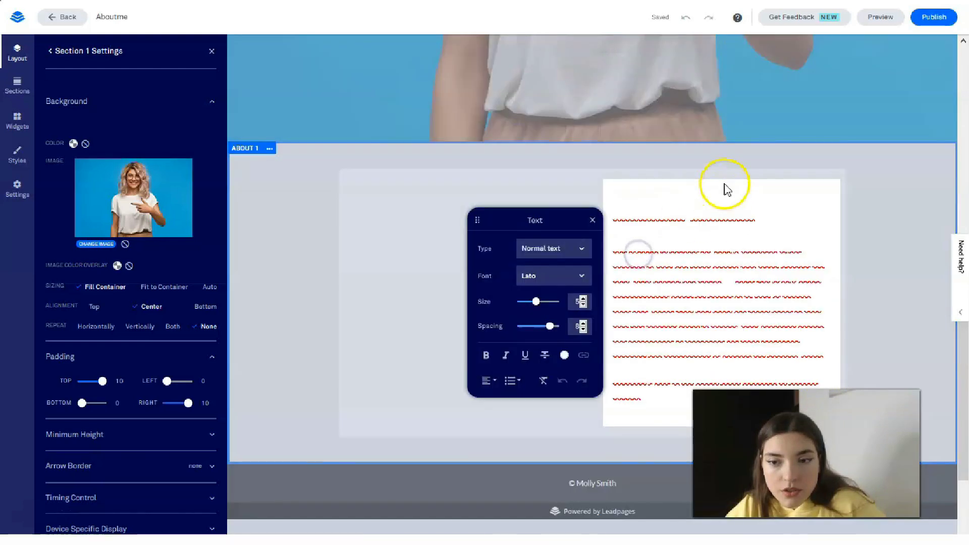
click(523, 177)
click(688, 235)
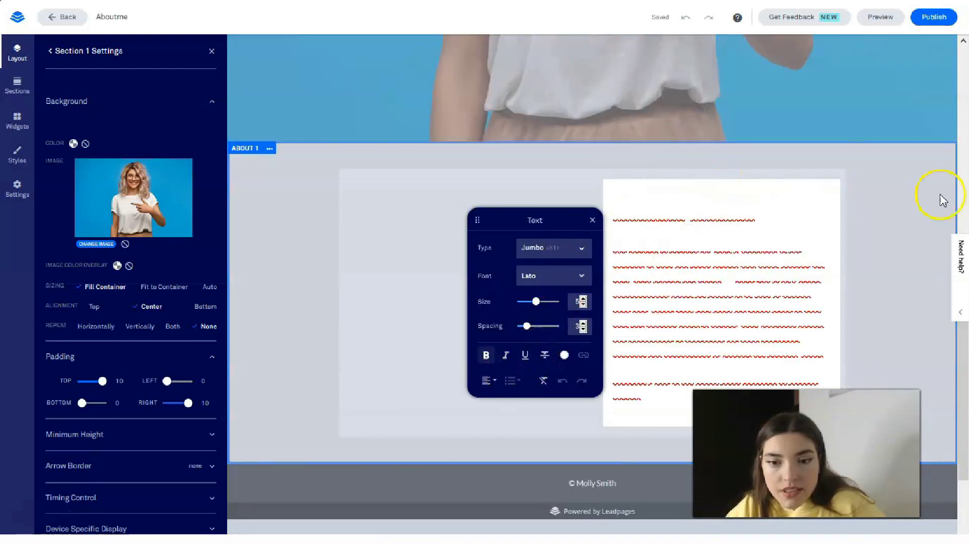
click(901, 198)
Step: Move the About section's text block into the empty column where the portrait photo was
click(727, 185)
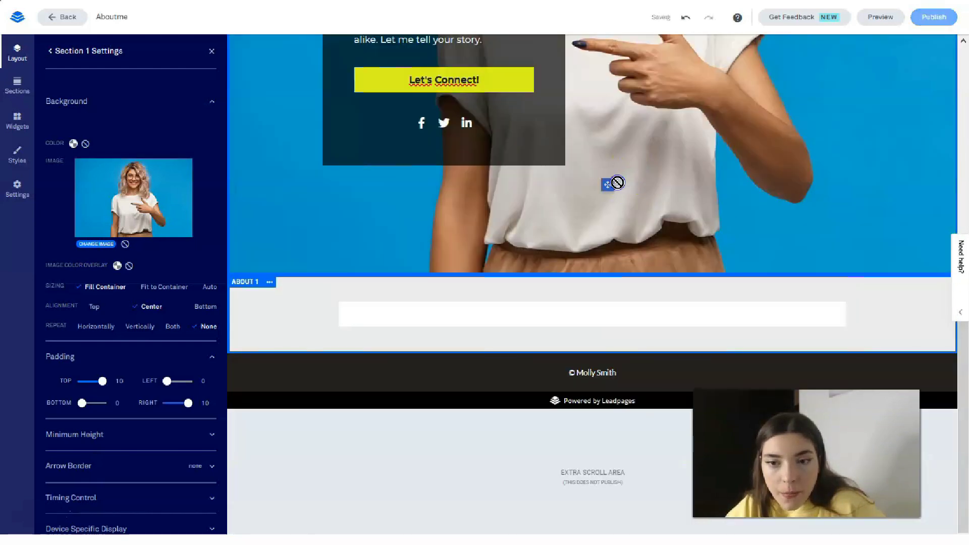
mouse_move(558, 330)
mouse_down()
mouse_move(589, 313)
mouse_move(570, 316)
mouse_up()
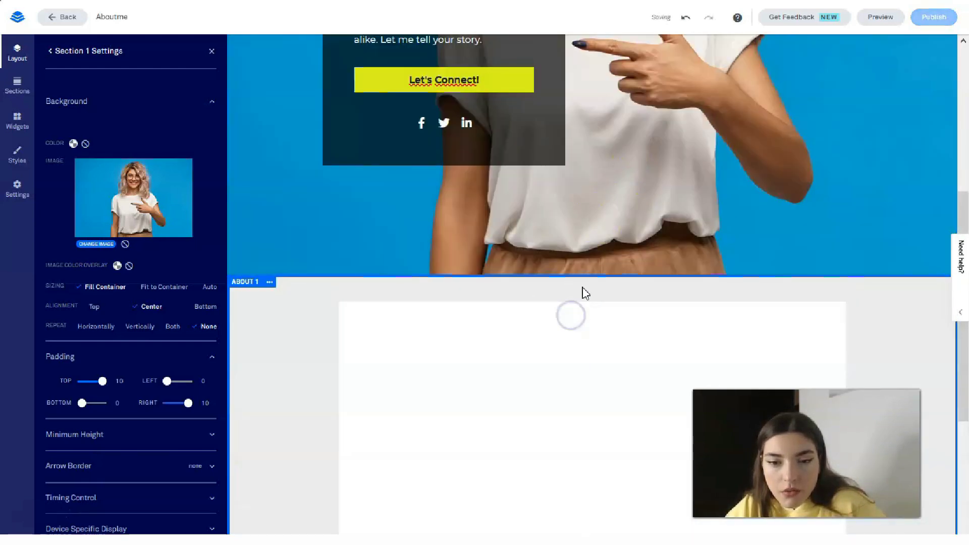
scroll(580, 252, down, 4)
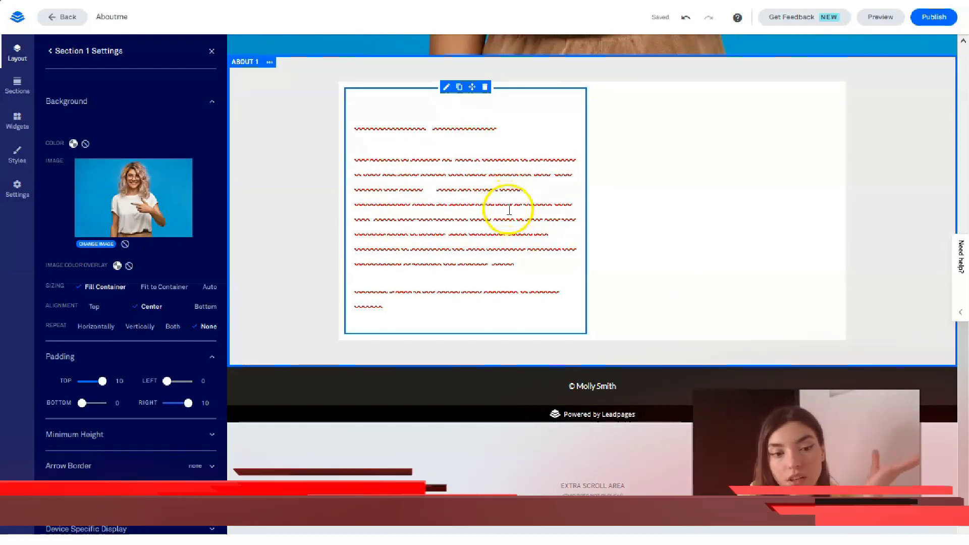
Step: Review the hero and About sections, and browse the list of available section types
scroll(503, 204, up, 3)
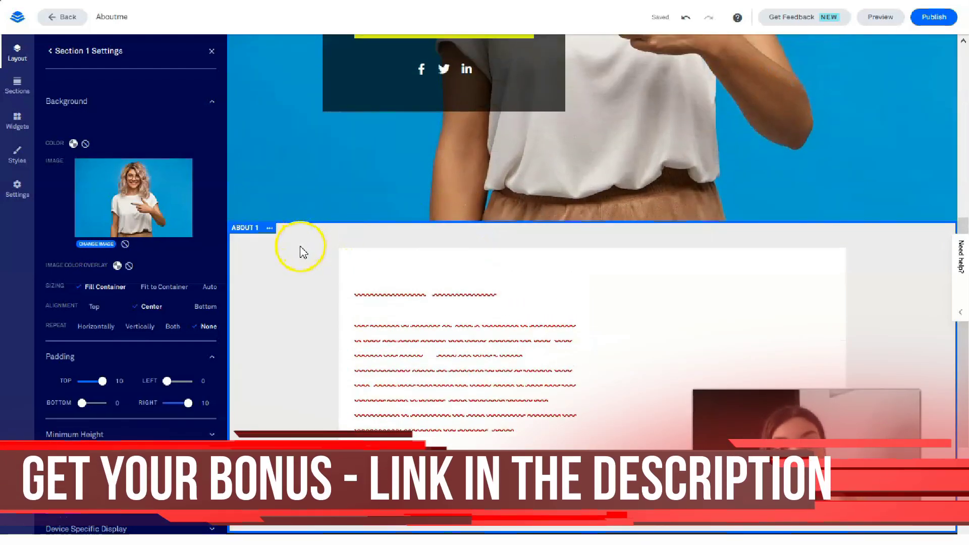
scroll(302, 249, down, 2)
scroll(305, 252, up, 5)
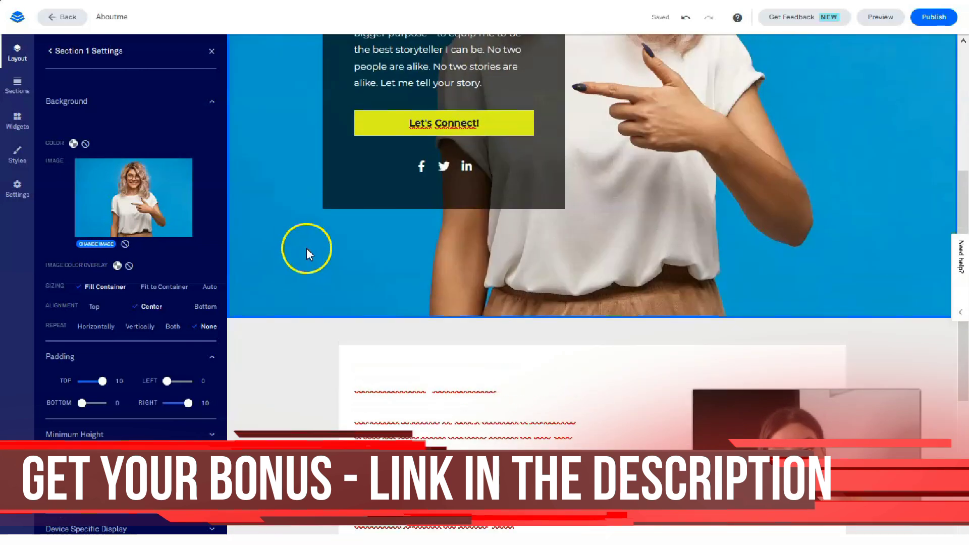
scroll(317, 262, down, 7)
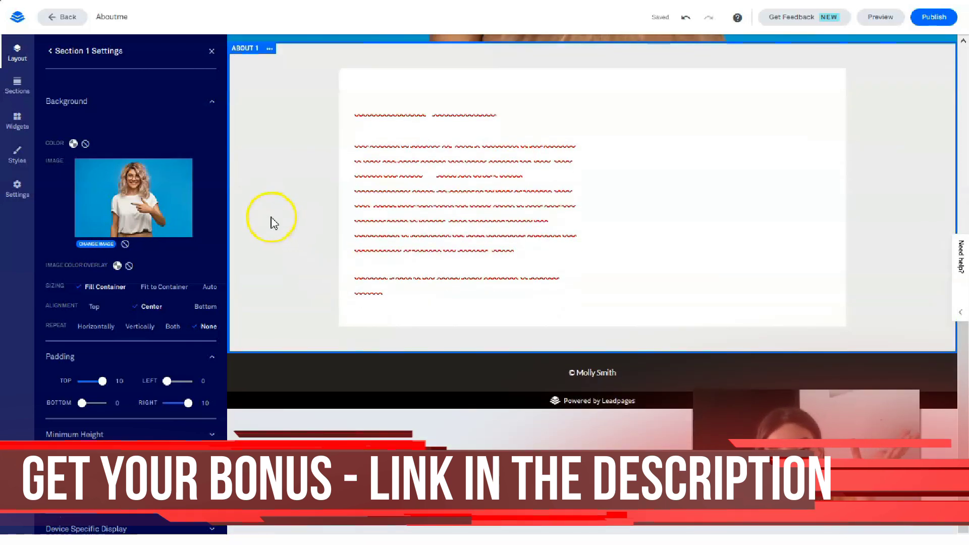
click(49, 52)
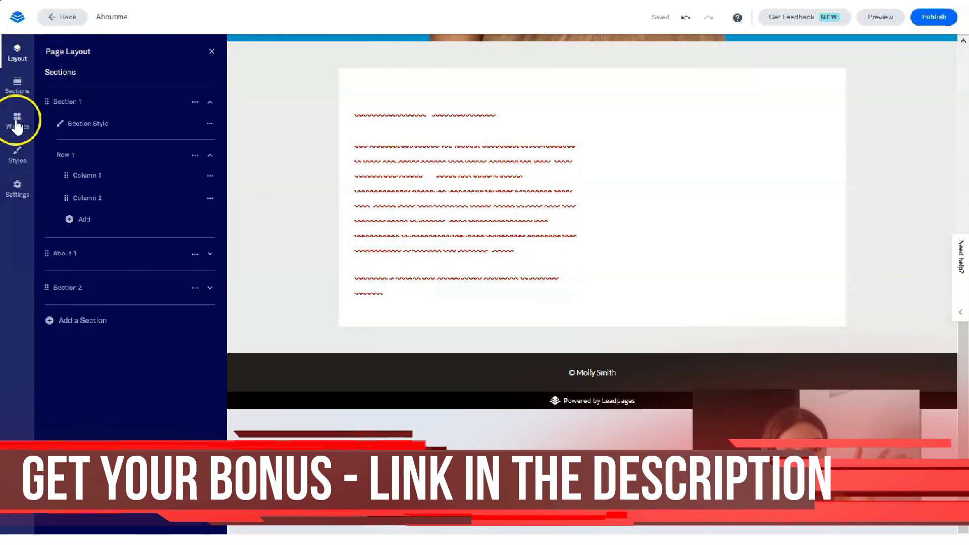
click(28, 98)
click(119, 93)
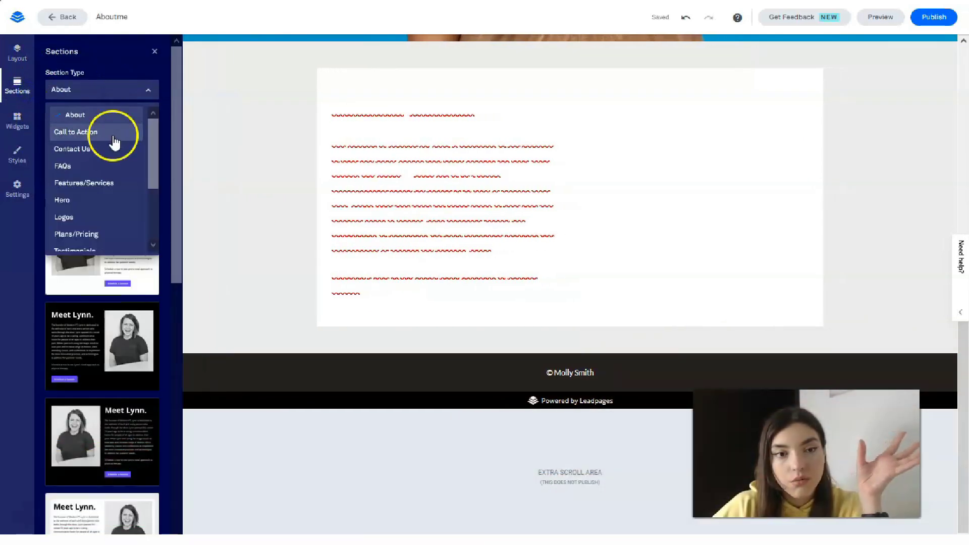
drag(153, 162, 154, 236)
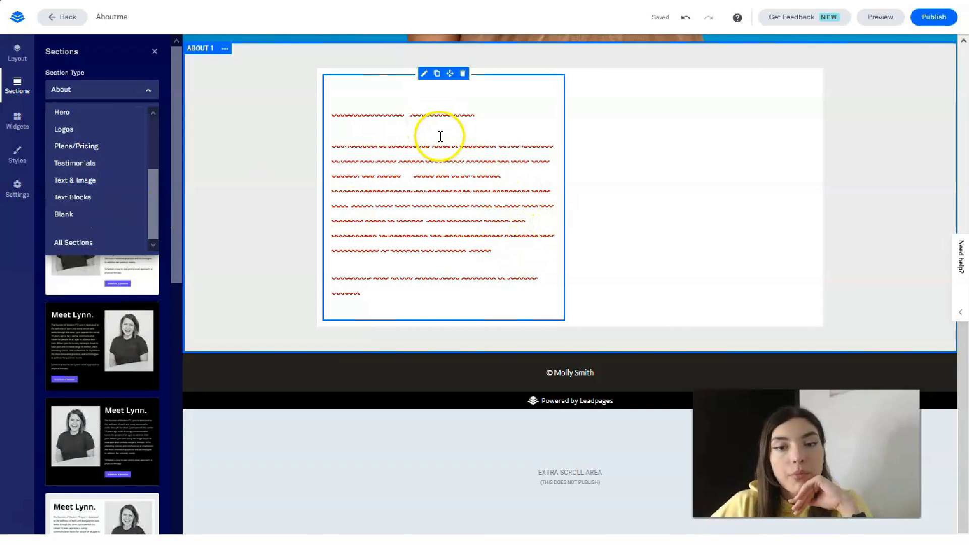
Step: Replace the "Meet Lynn." heading in the About section with the name copied from the hero headline
scroll(495, 199, up, 10)
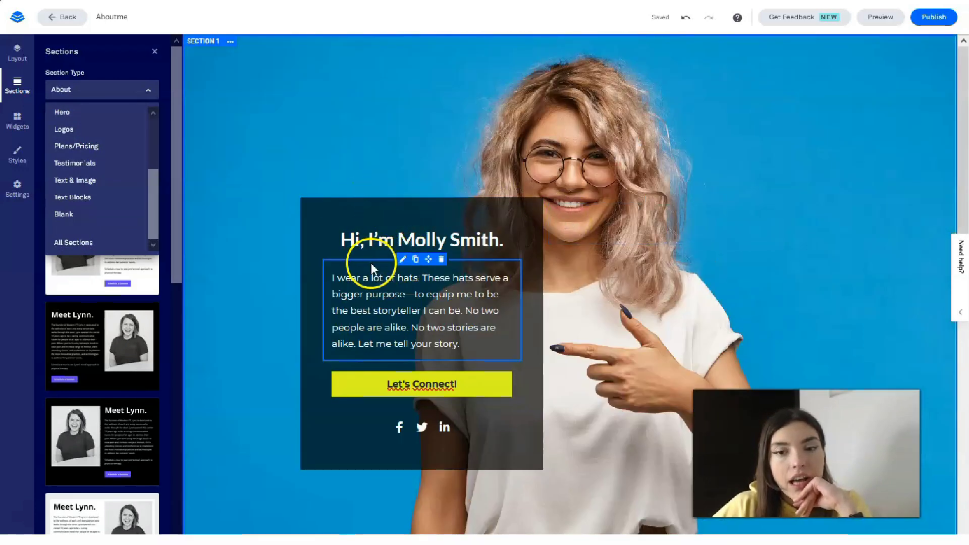
drag(399, 240, 513, 250)
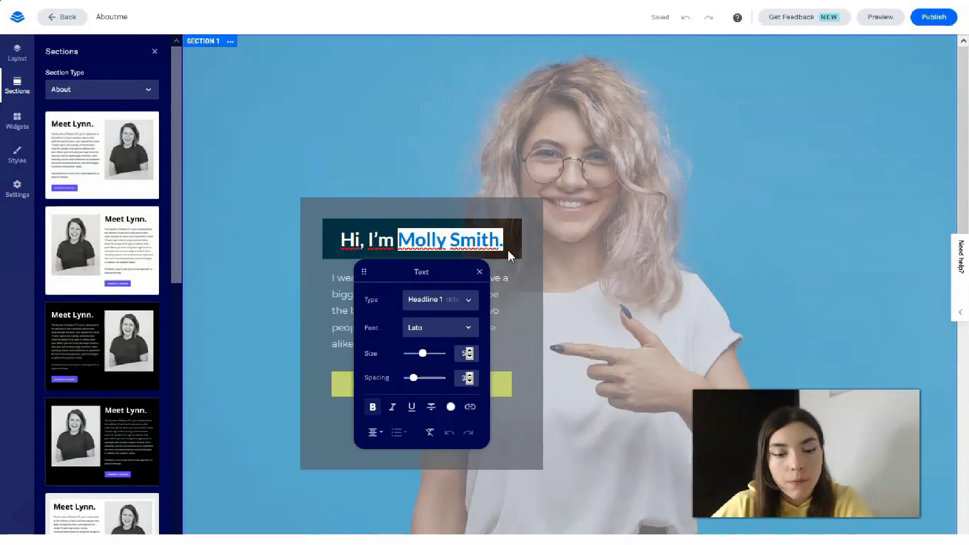
click(618, 245)
scroll(580, 248, down, 10)
click(472, 110)
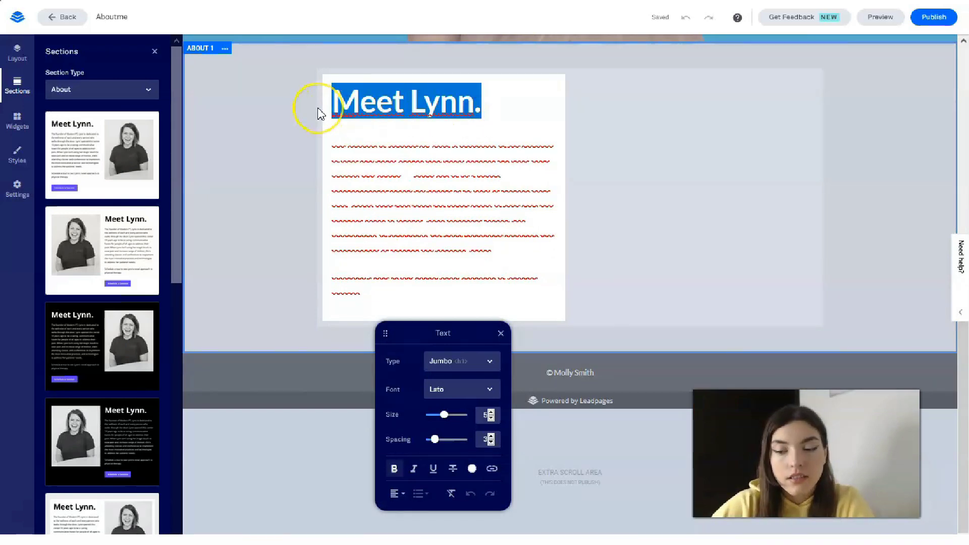
key(BackSpace)
click(470, 493)
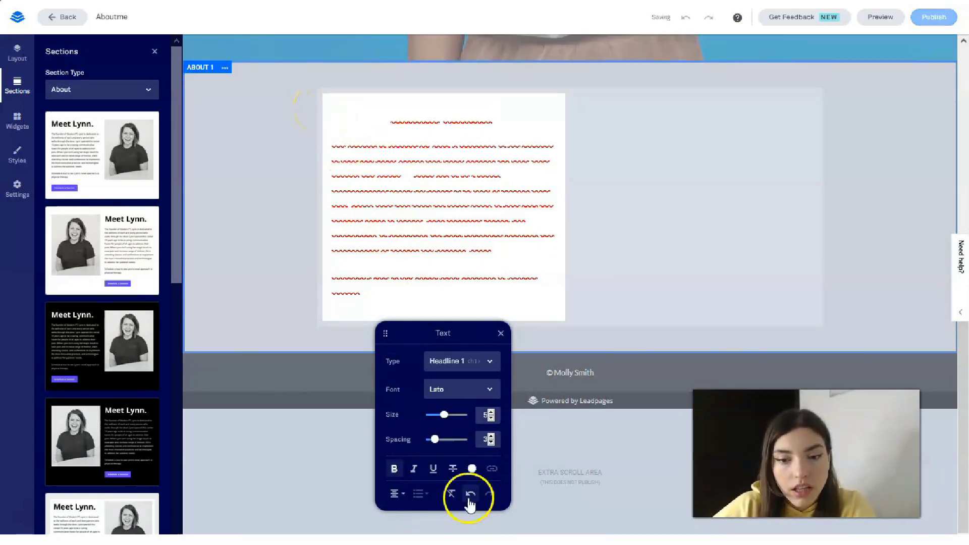
Step: Change the About section's name heading to the near-black recent colour
click(472, 468)
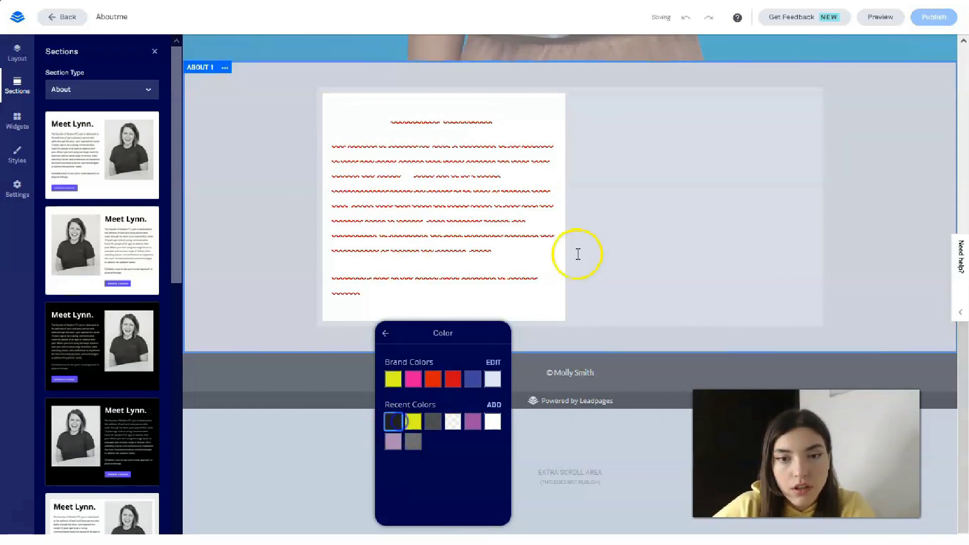
click(471, 158)
click(504, 125)
drag(505, 123, 369, 112)
click(471, 469)
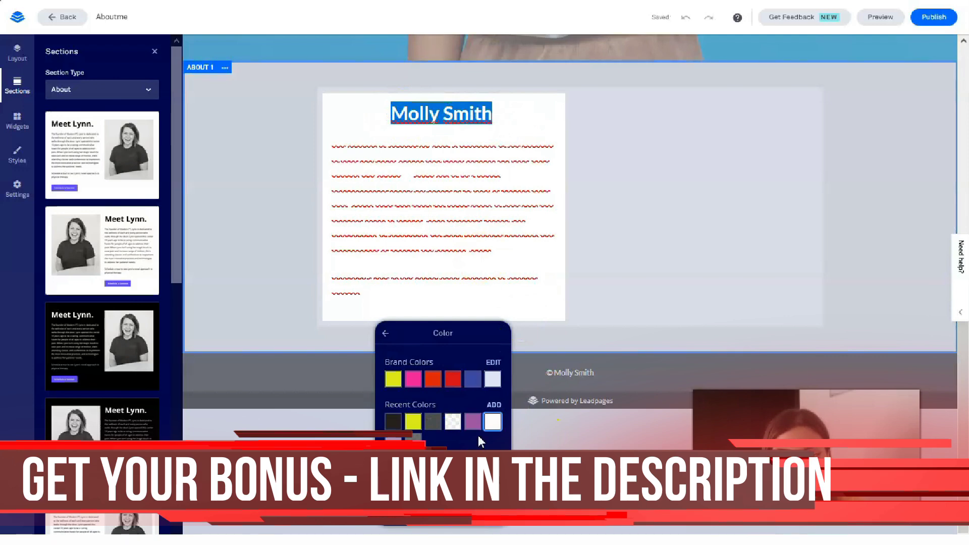
click(394, 421)
click(772, 146)
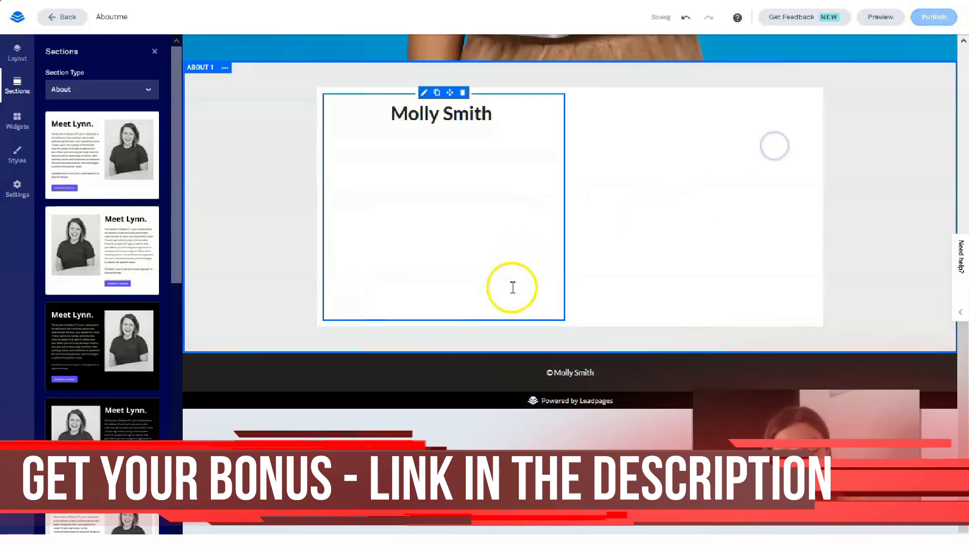
Step: Change the About section's body paragraphs to the near-black recent colour
click(430, 207)
click(426, 294)
drag(426, 294, 329, 147)
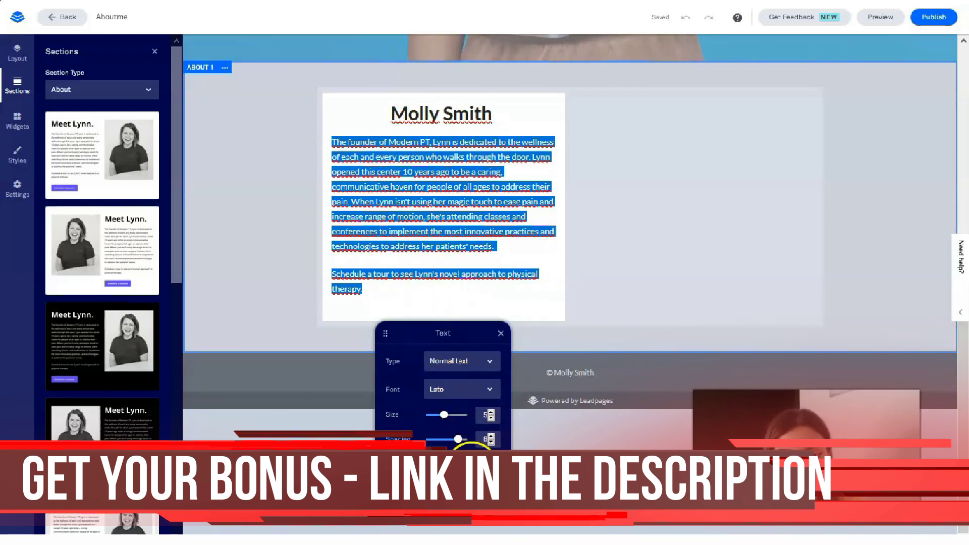
click(472, 462)
click(394, 418)
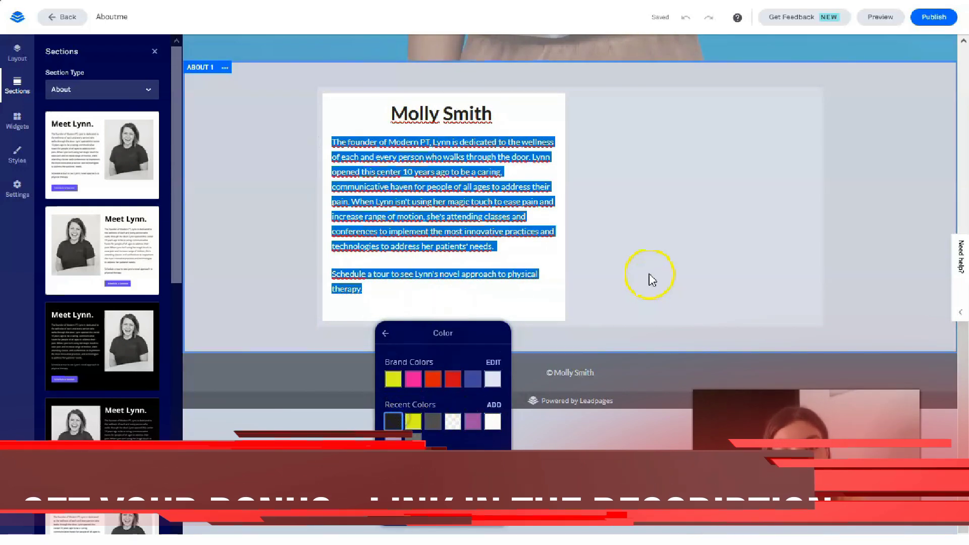
click(636, 233)
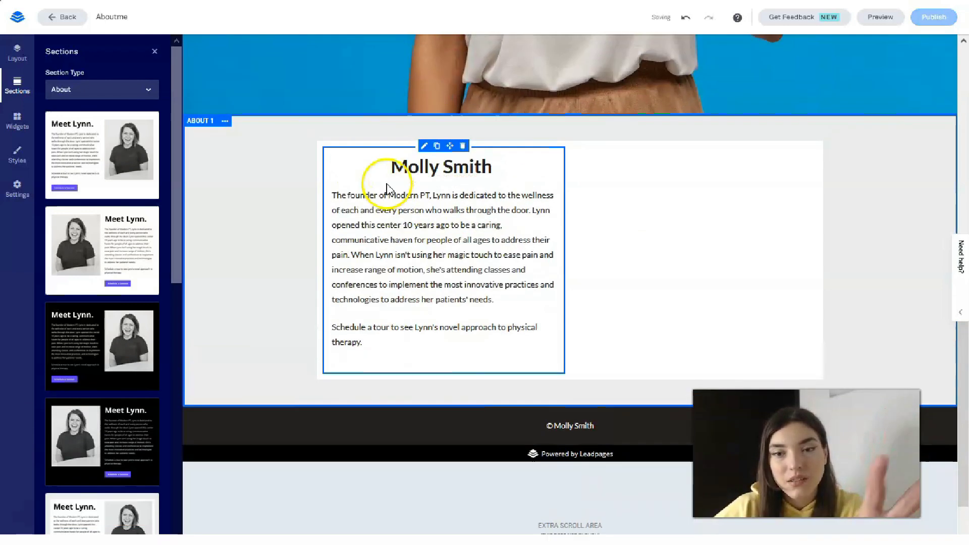
scroll(388, 240, up, 9)
click(396, 251)
scroll(400, 256, down, 10)
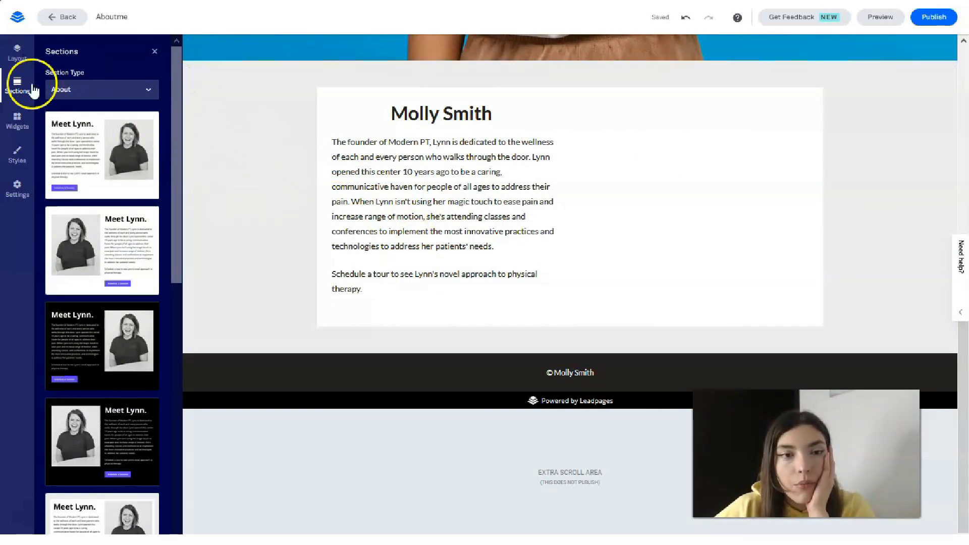
Step: Open the section style settings of the About 1 section from the page layout
click(30, 57)
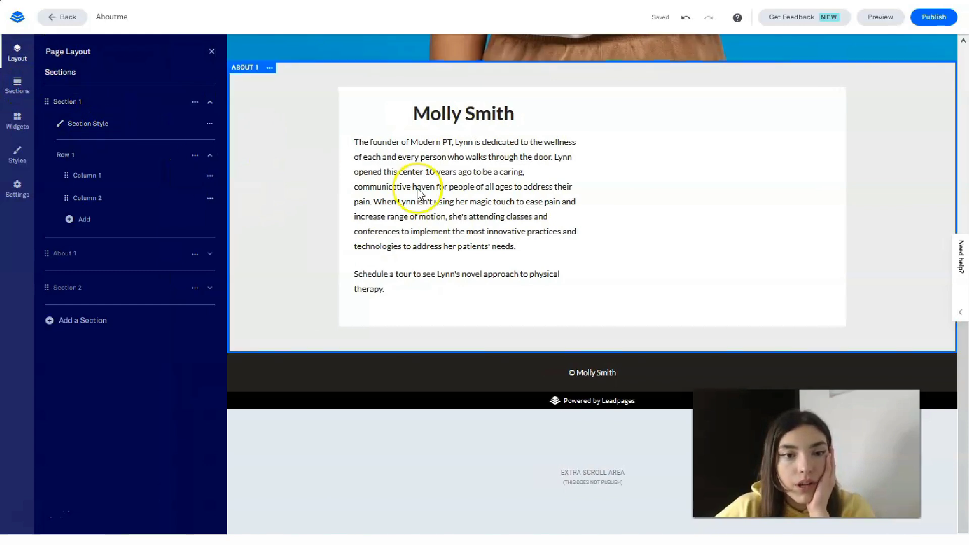
click(269, 67)
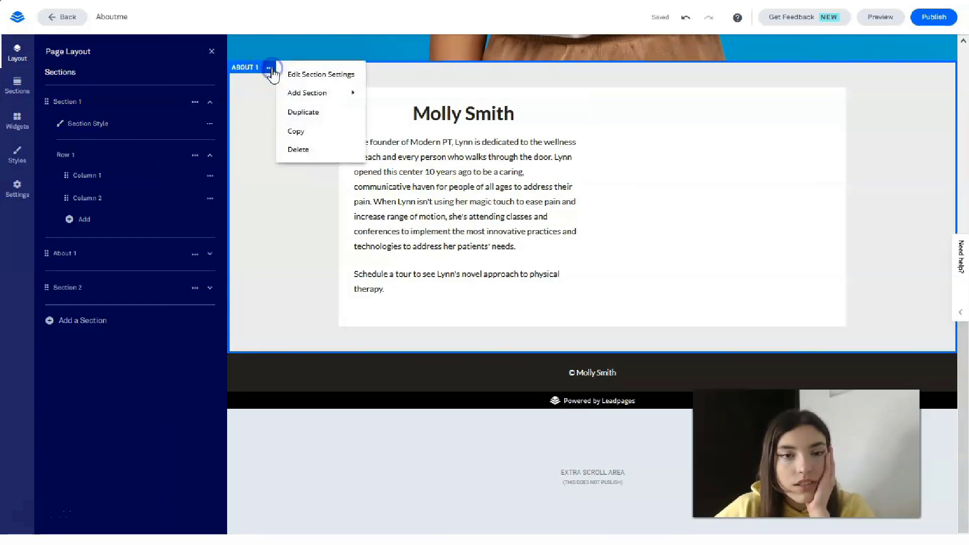
click(87, 258)
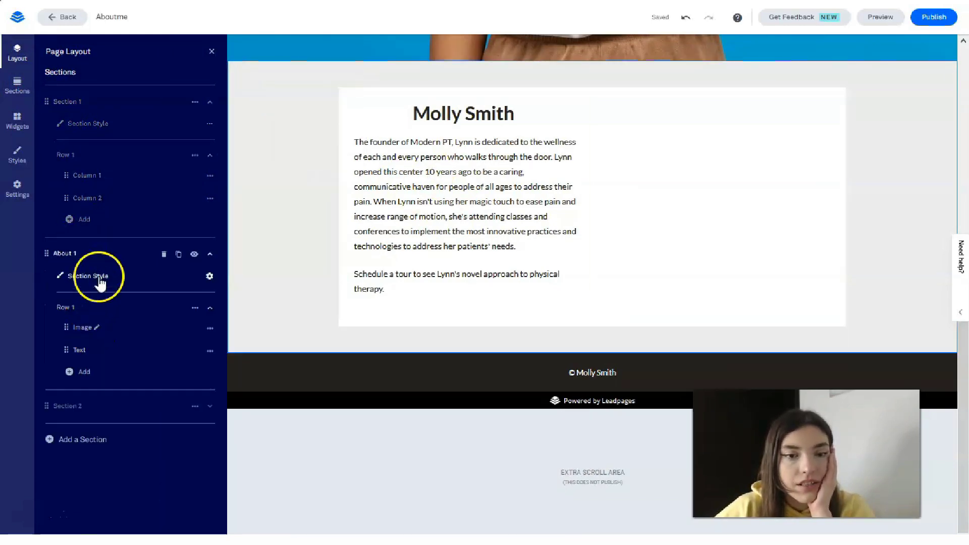
click(97, 277)
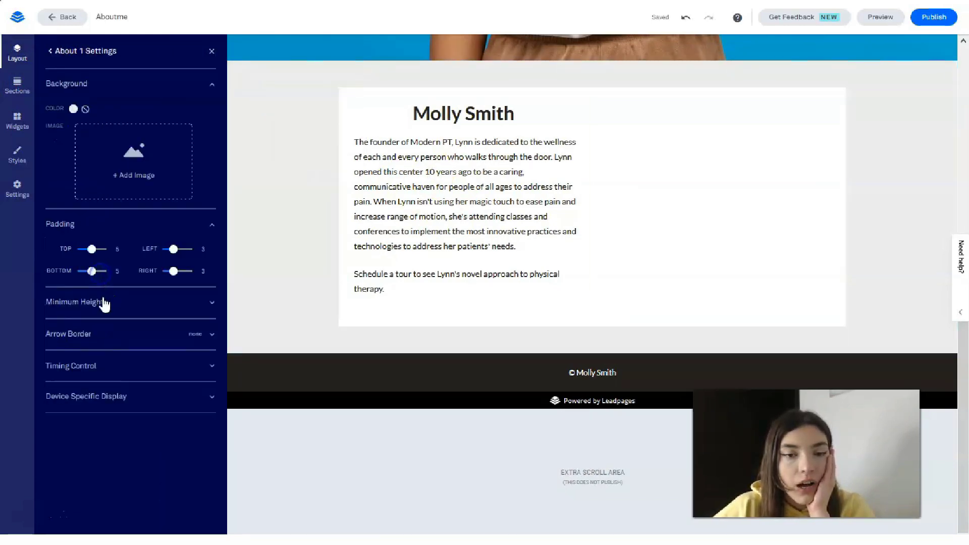
Step: Try muted purple and white backgrounds on the About section, and look at the brand colour editor
click(74, 110)
click(93, 242)
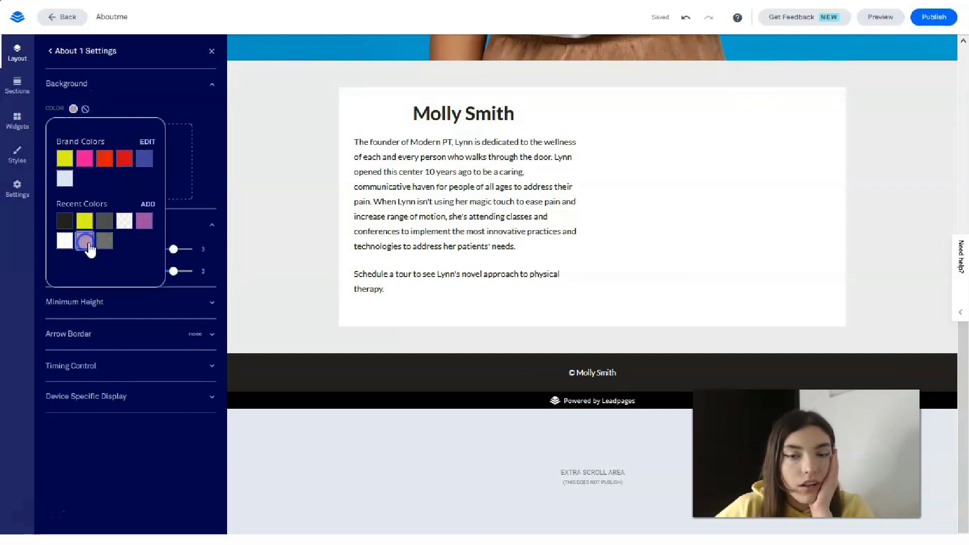
click(93, 243)
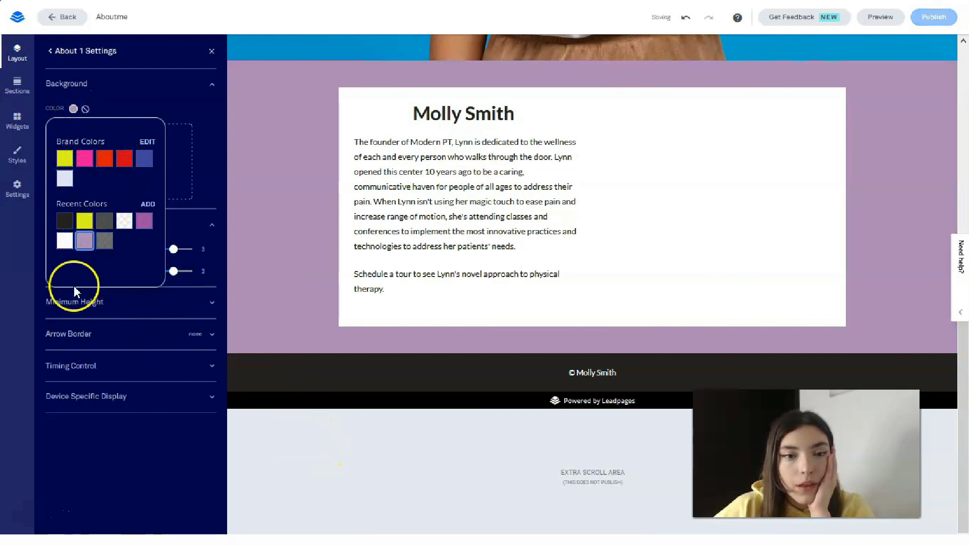
click(65, 241)
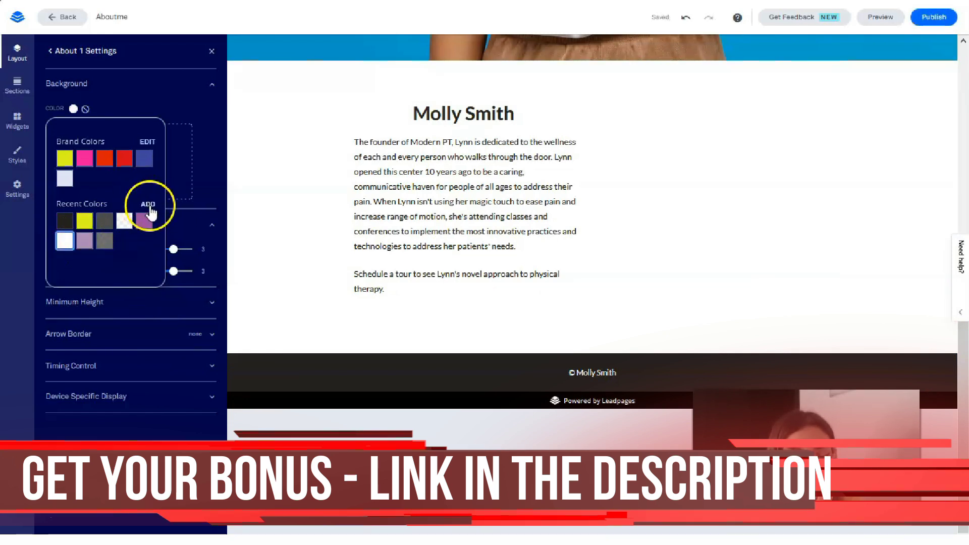
click(146, 143)
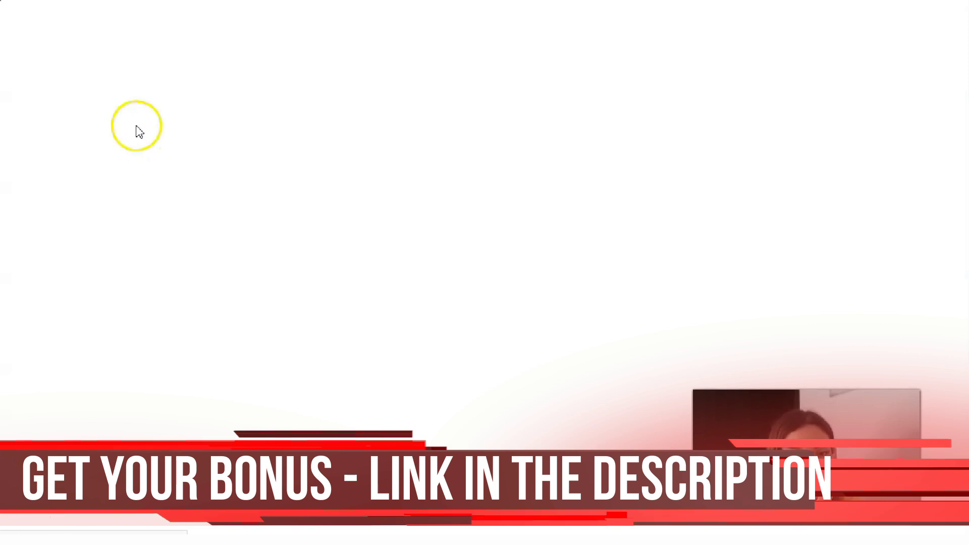
click(51, 13)
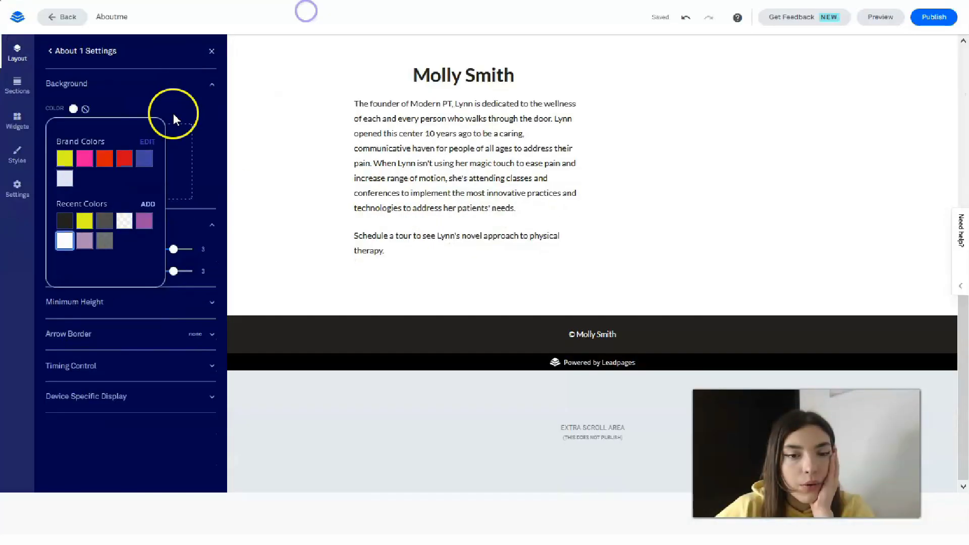
Step: Set the About section's background to the custom pale pink EDD6D6 at 100 opacity and review the page
click(144, 205)
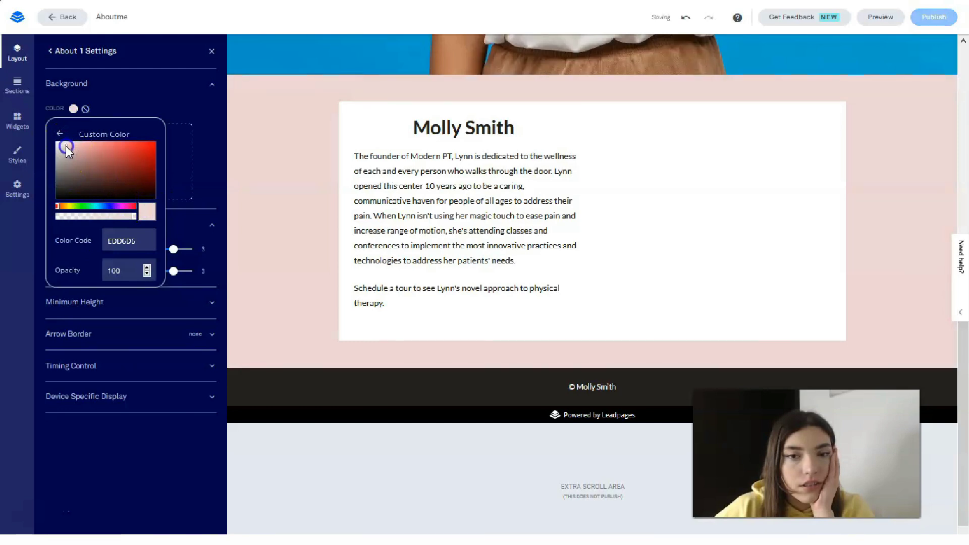
click(217, 296)
scroll(656, 152, up, 10)
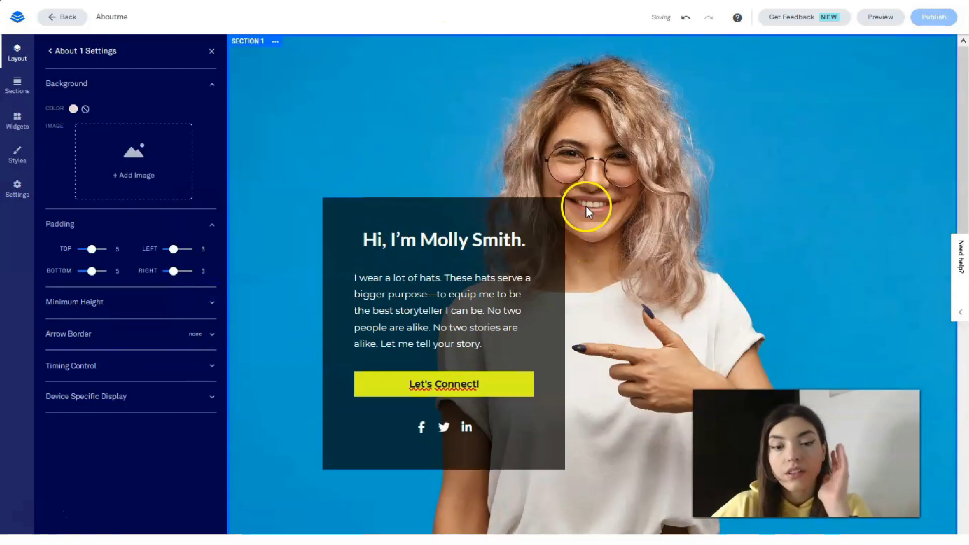
scroll(581, 202, down, 10)
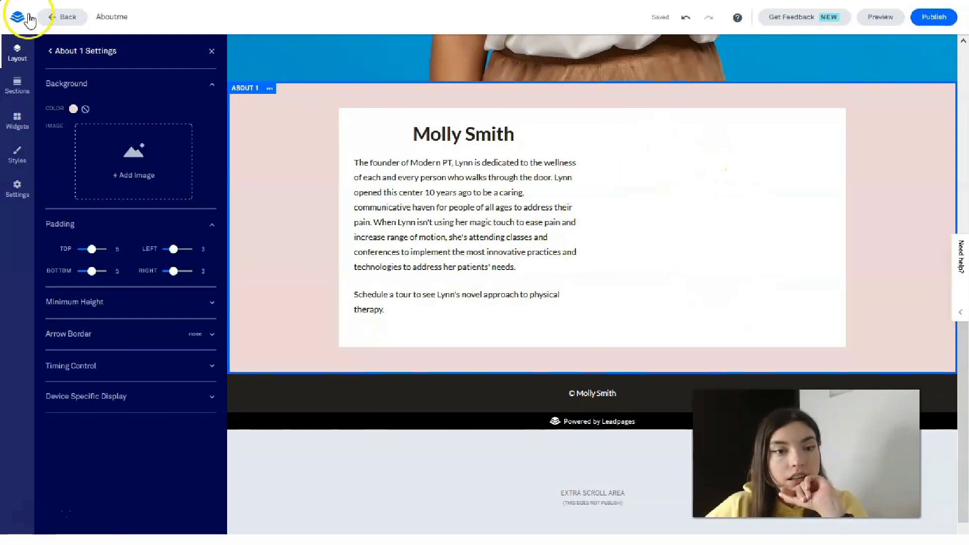
Step: Add a Form widget to the empty column beside the About section's text
click(17, 120)
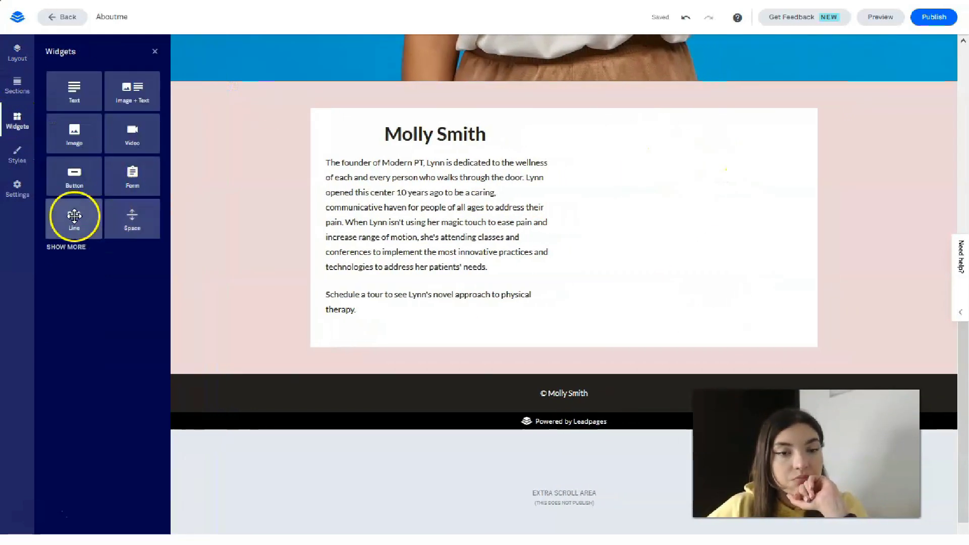
drag(114, 187, 677, 215)
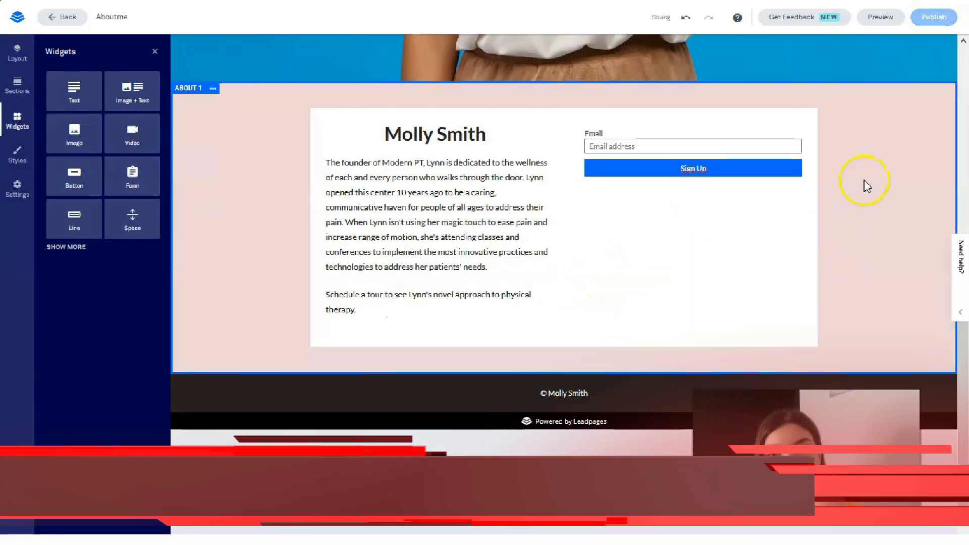
scroll(782, 323, up, 5)
scroll(772, 303, down, 5)
Step: Colour the form's Sign Up button with the yellow-green brand background and the near-black recent text colour
click(605, 145)
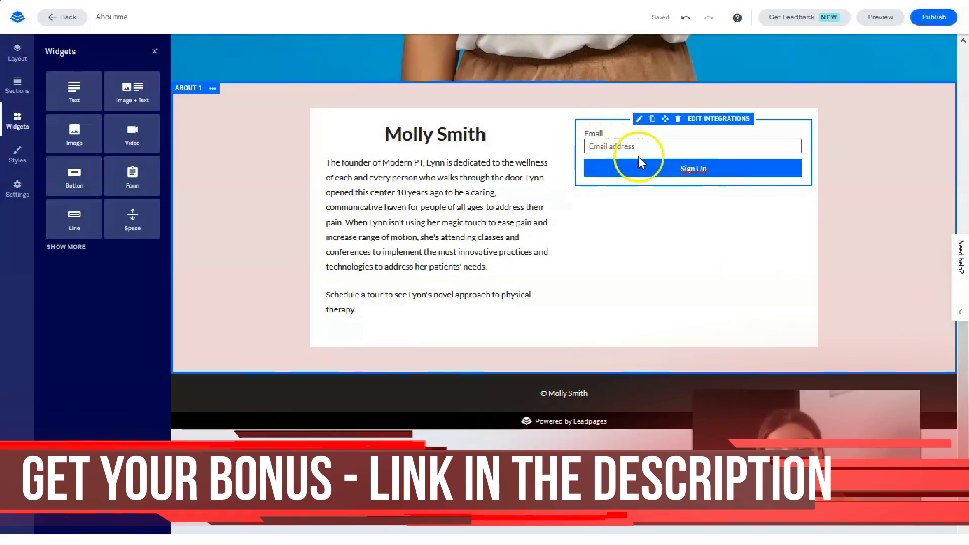
click(682, 163)
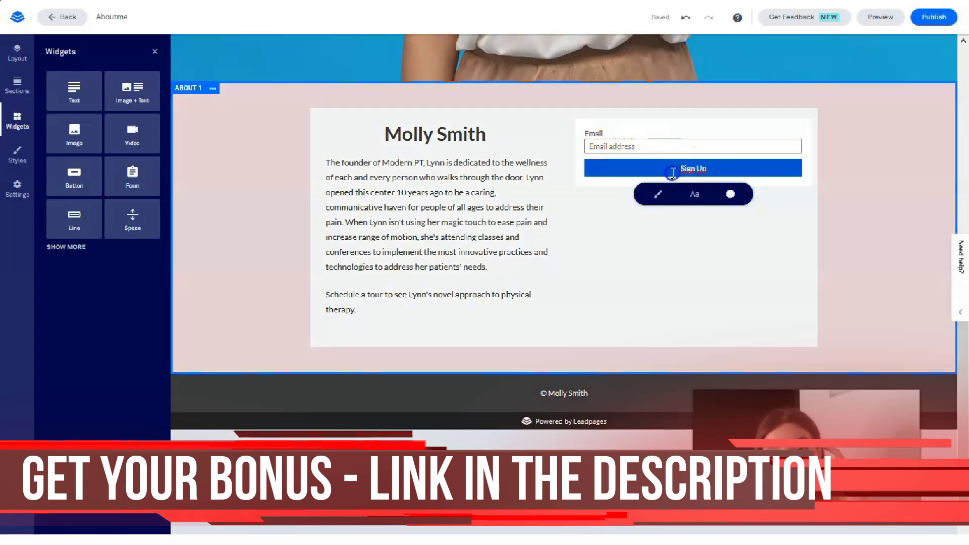
click(654, 197)
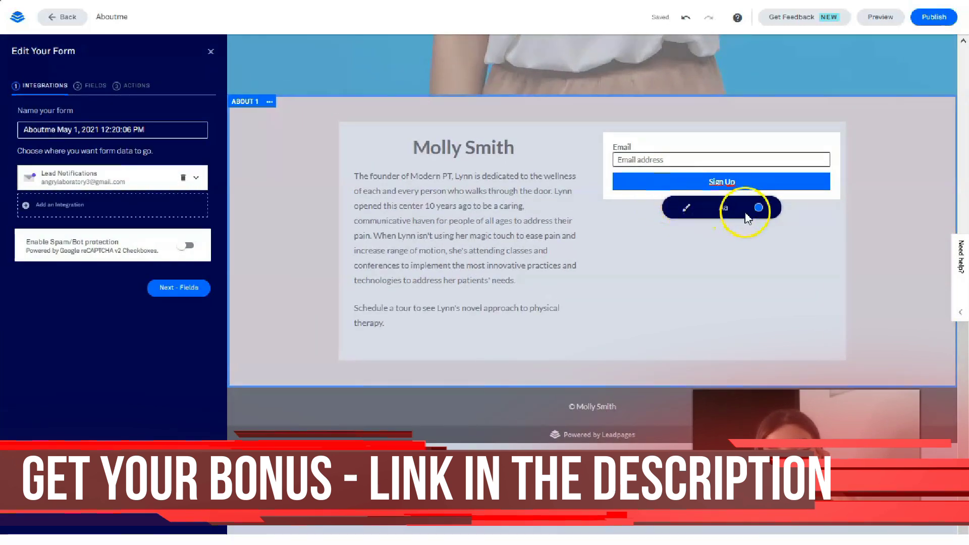
click(758, 208)
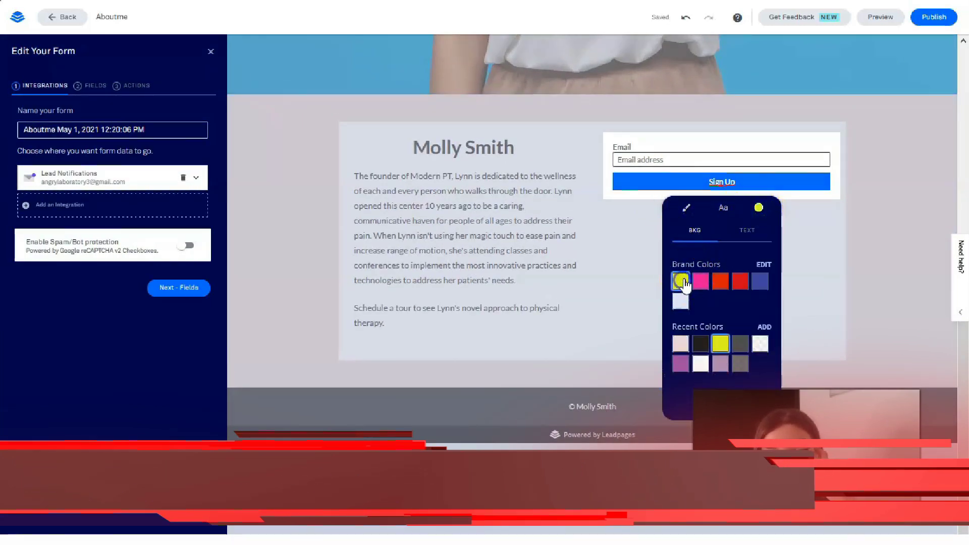
click(685, 283)
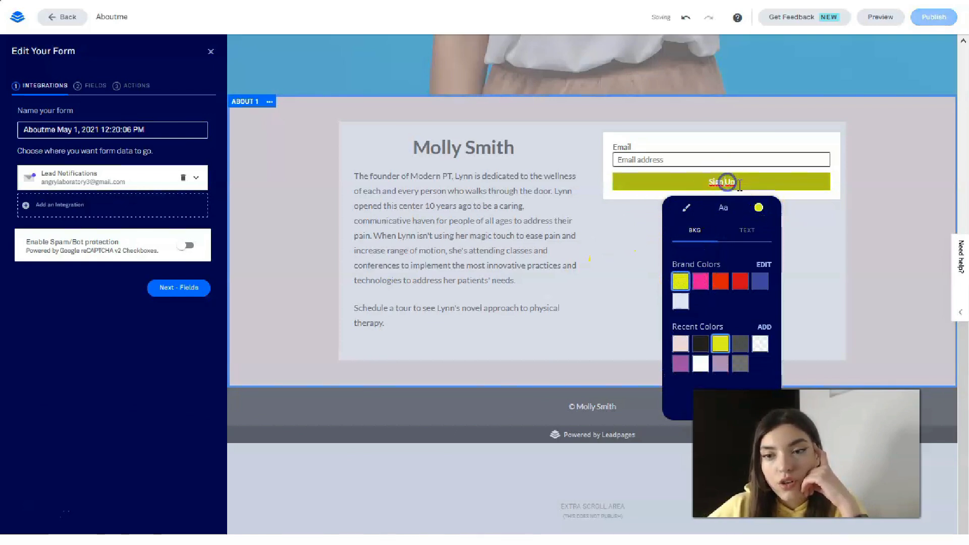
click(747, 230)
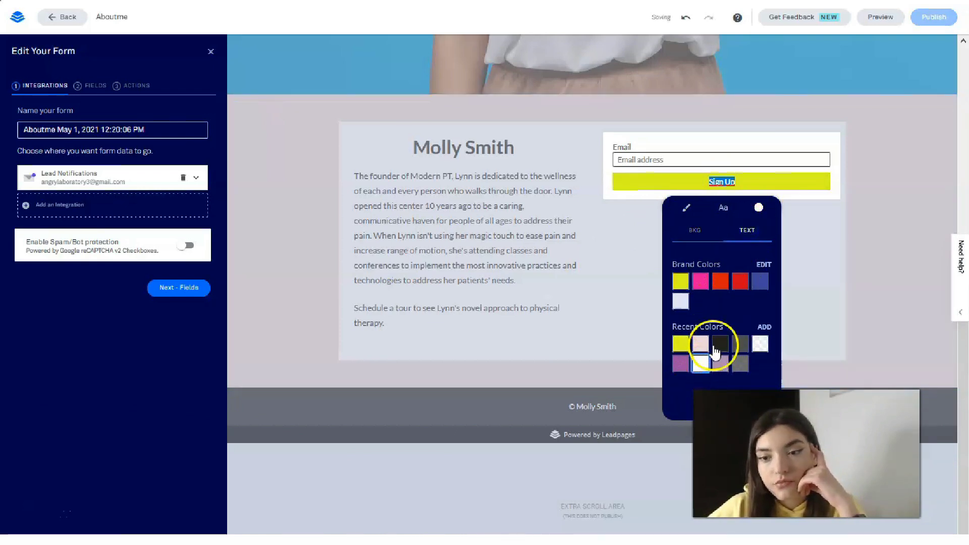
click(834, 223)
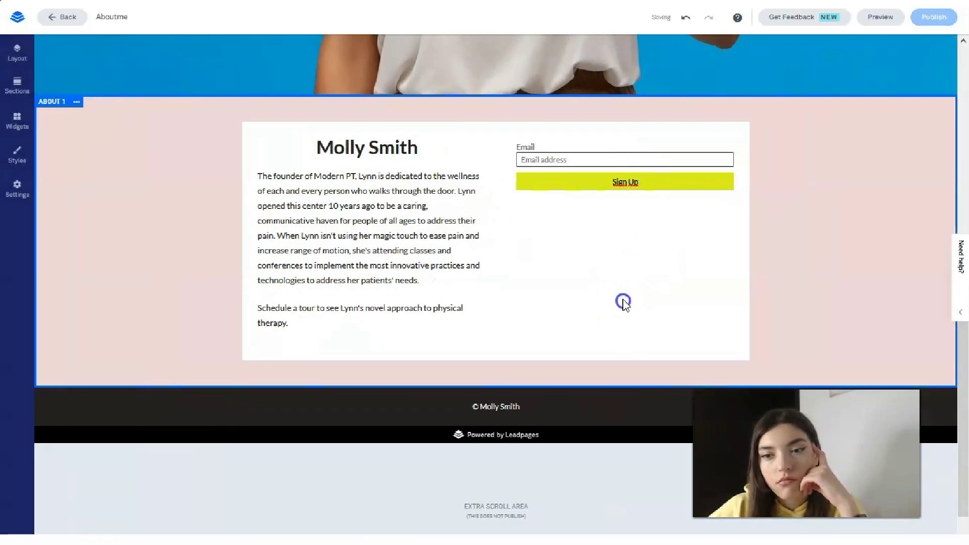
Step: Try Rounded corners with a radius of 24 on the Sign Up button and compare it with the hero's Let's Connect! button
click(558, 179)
click(596, 210)
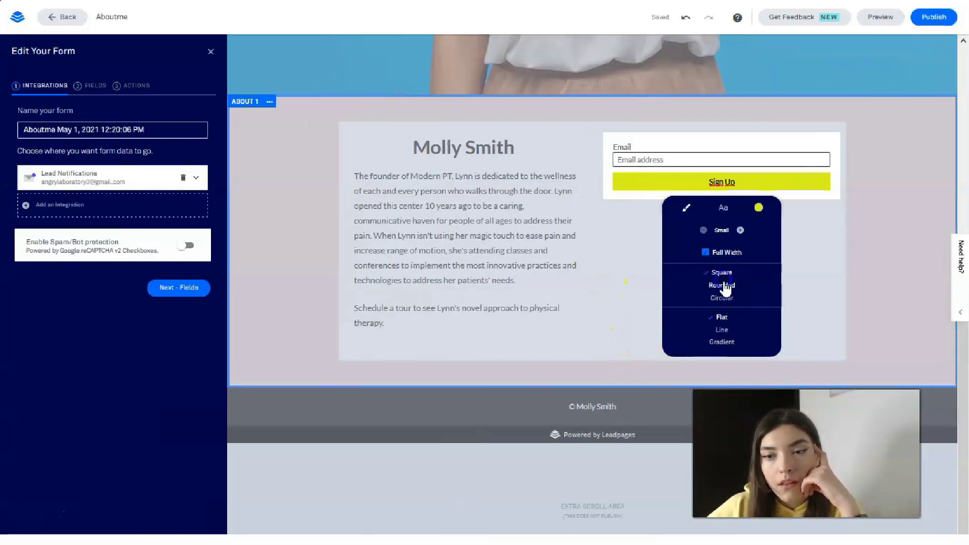
click(723, 286)
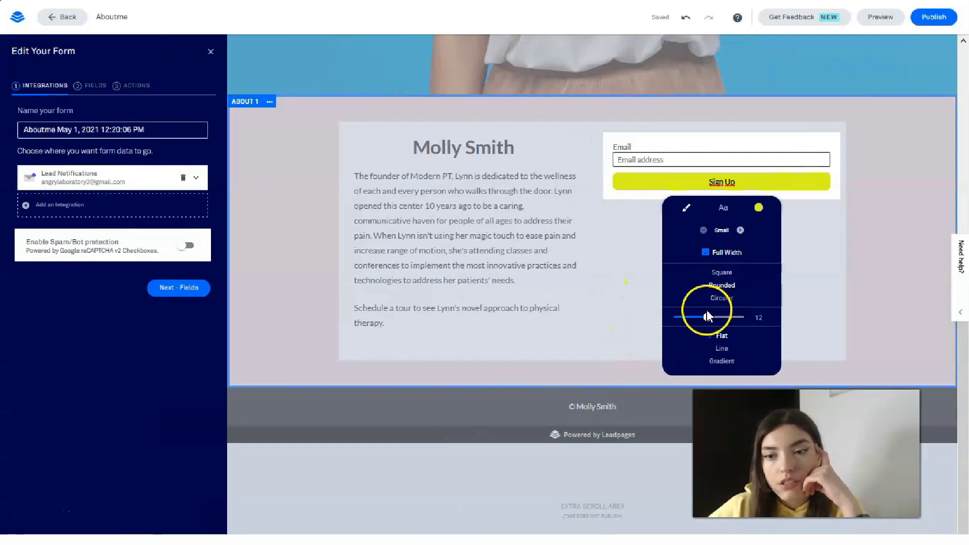
drag(707, 316, 763, 321)
click(802, 266)
scroll(567, 189, up, 5)
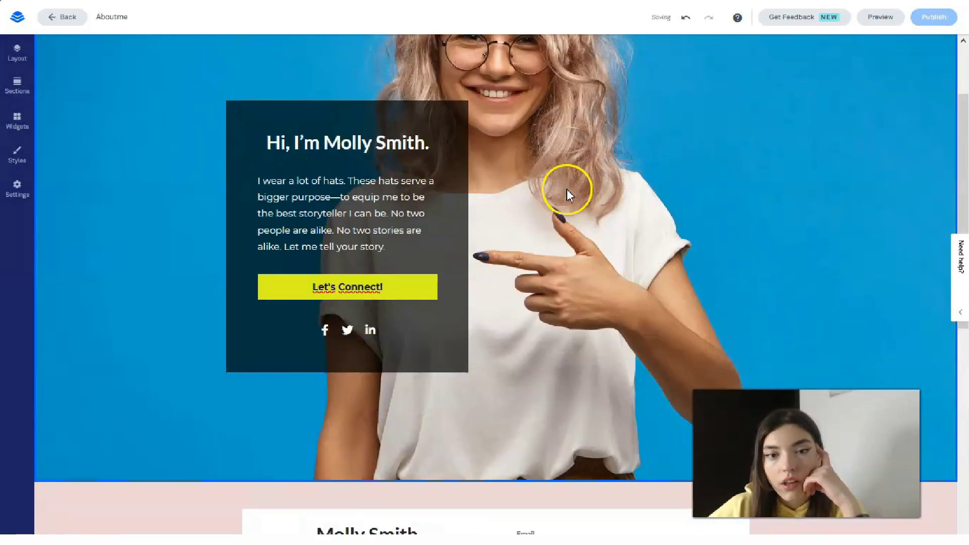
scroll(423, 246, down, 5)
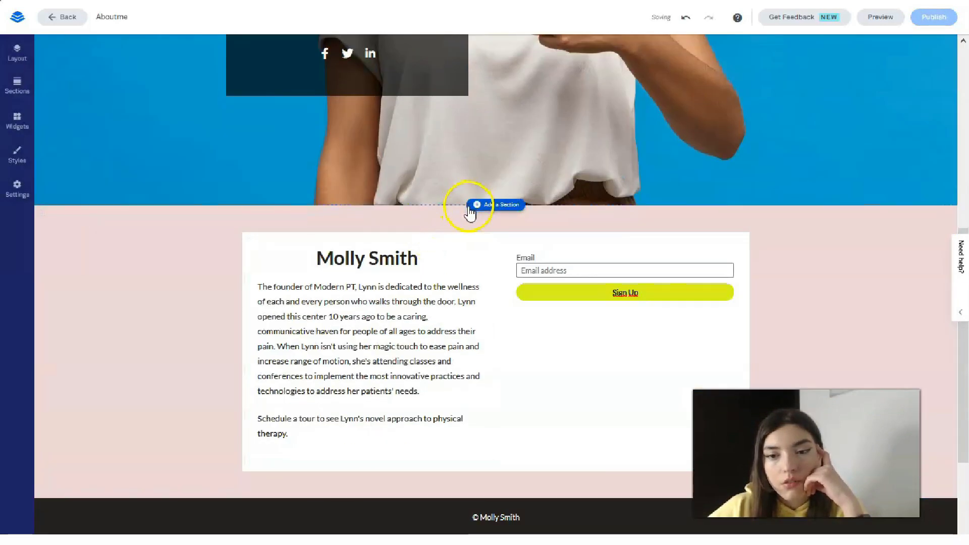
click(532, 292)
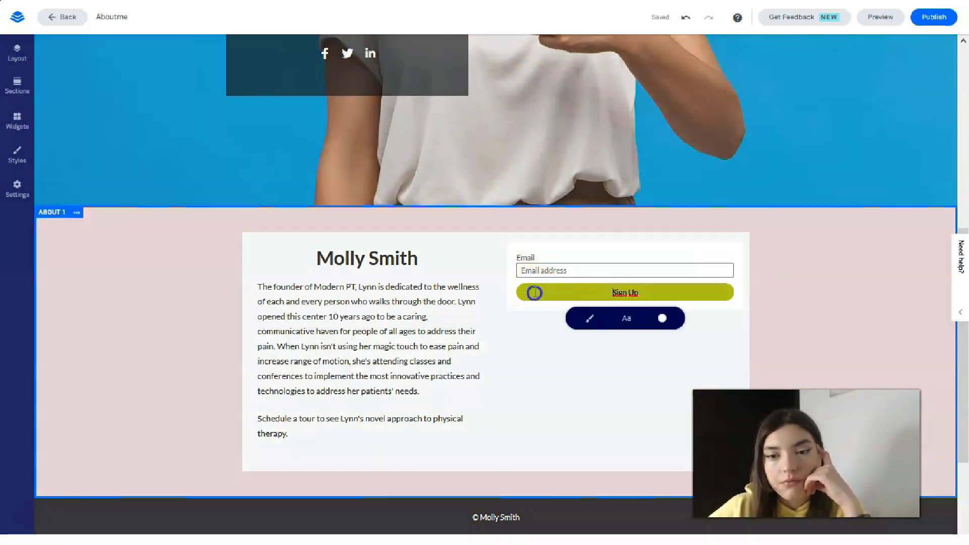
scroll(631, 202, up, 1)
click(703, 134)
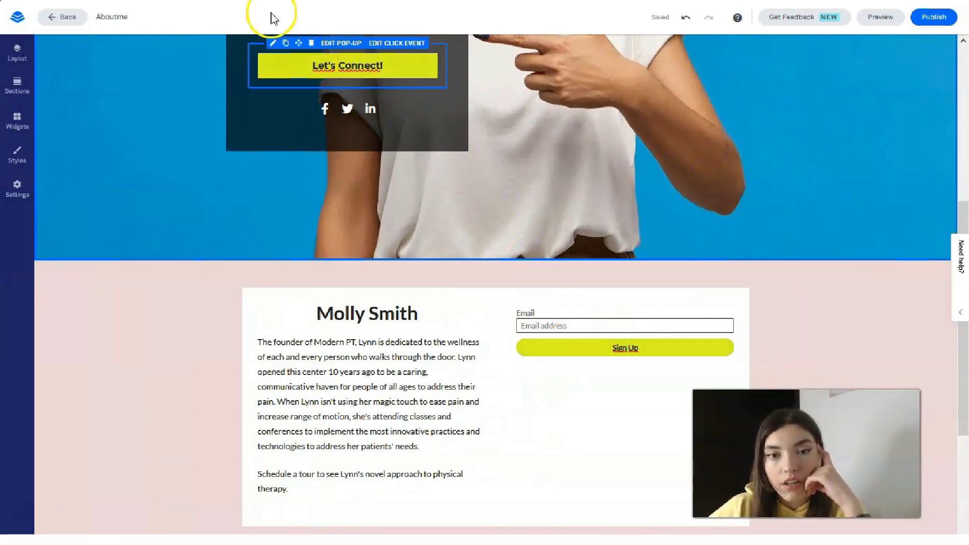
Step: Return the Sign Up button's corner style to Square and check it against the hero section
click(565, 346)
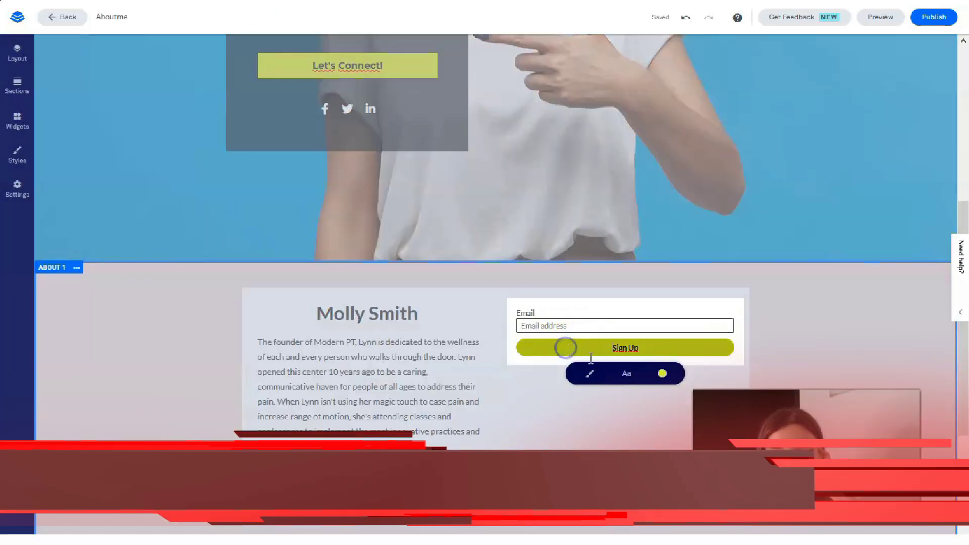
click(685, 374)
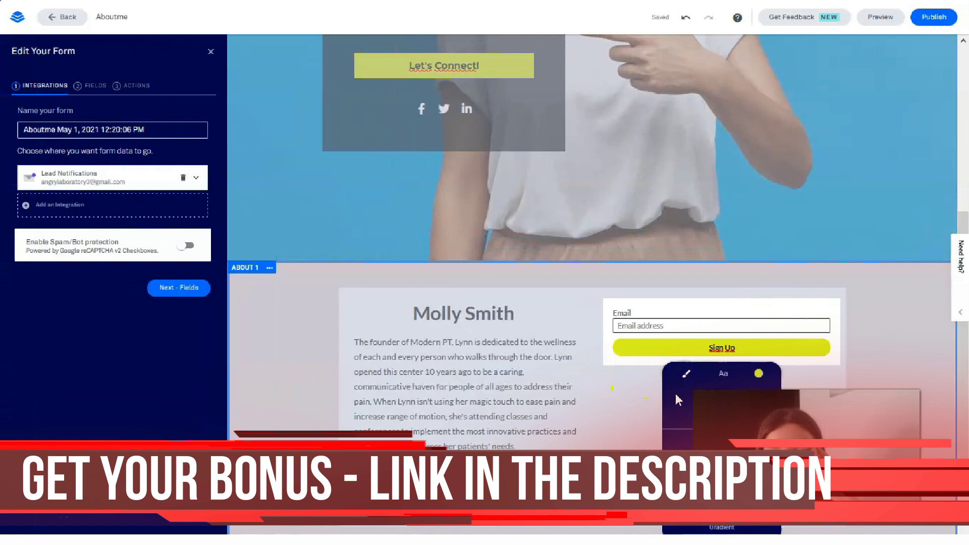
scroll(676, 337, down, 3)
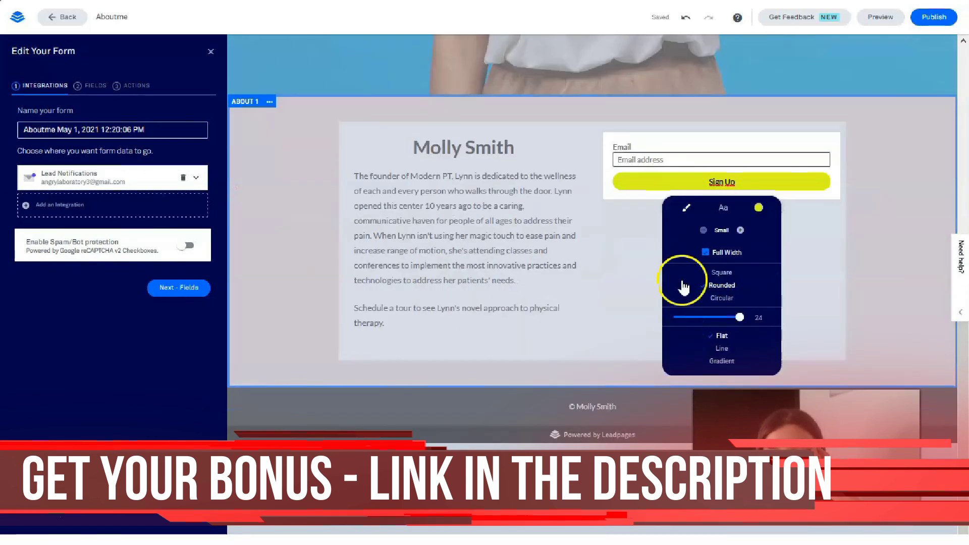
click(720, 275)
click(807, 216)
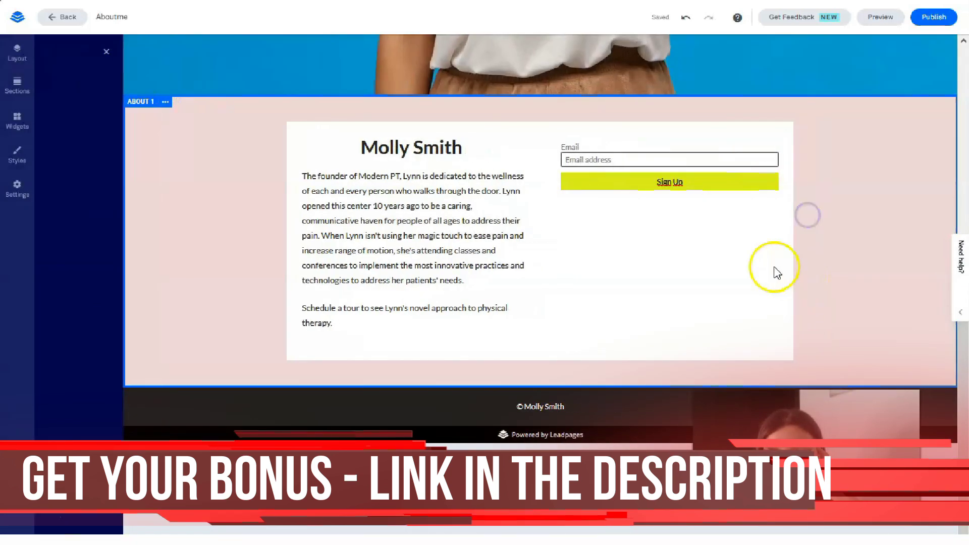
scroll(590, 151, up, 7)
scroll(578, 81, down, 6)
scroll(575, 81, up, 8)
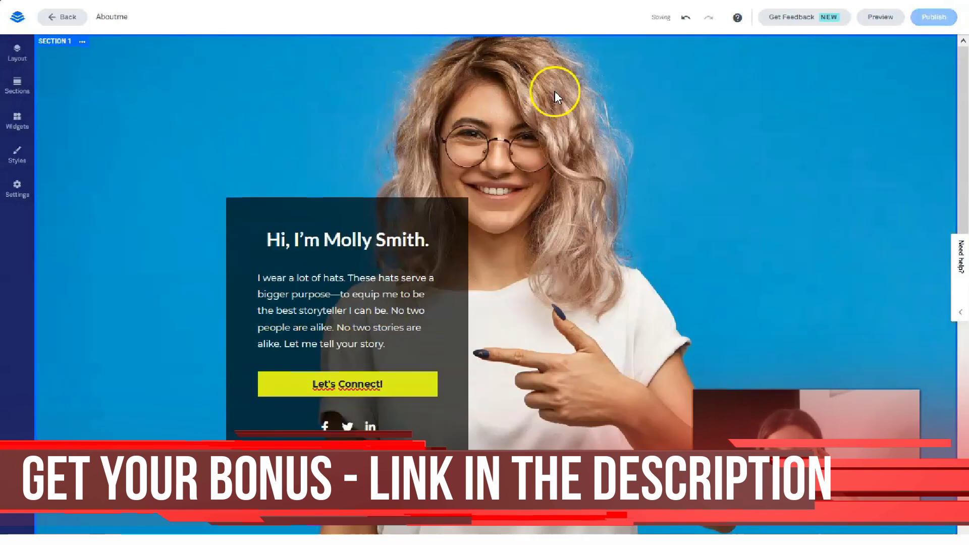
scroll(429, 300, down, 3)
scroll(429, 300, down, 5)
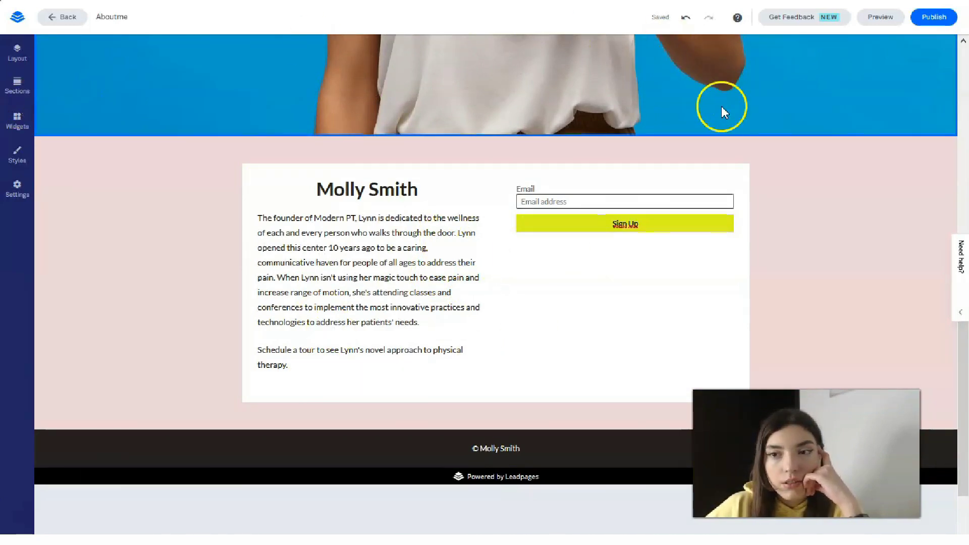
Step: Preview the page at desktop size and review the hero, the Let's Connect! button and the About section
click(879, 19)
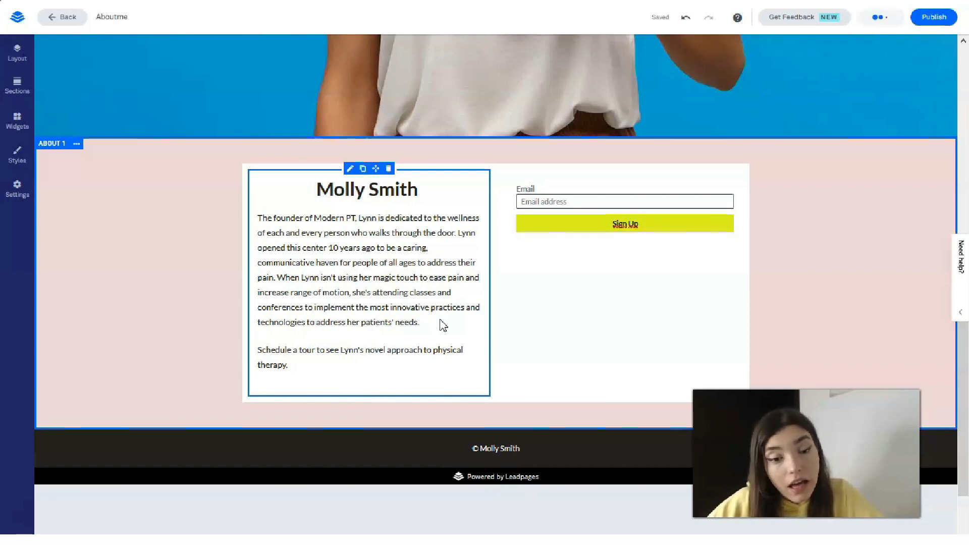
click(11, 363)
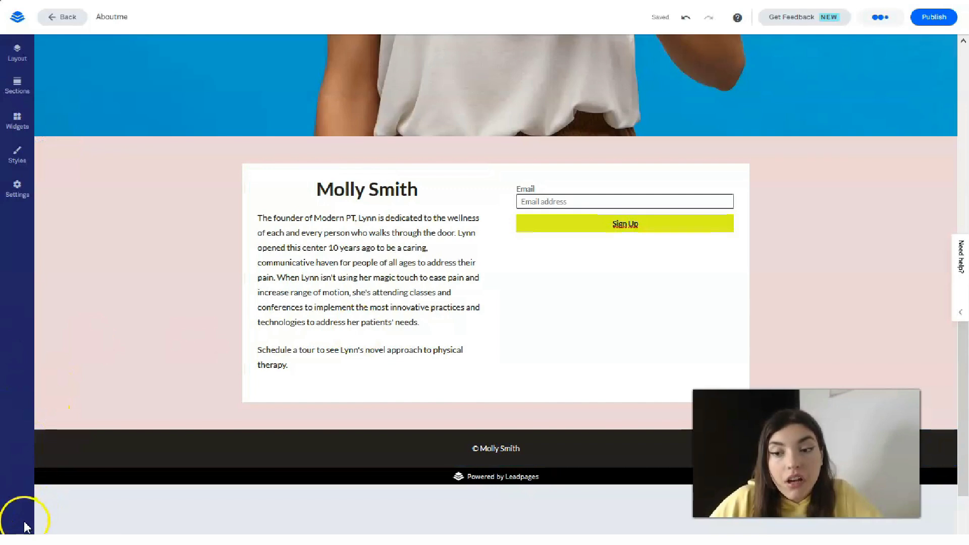
click(61, 449)
click(32, 519)
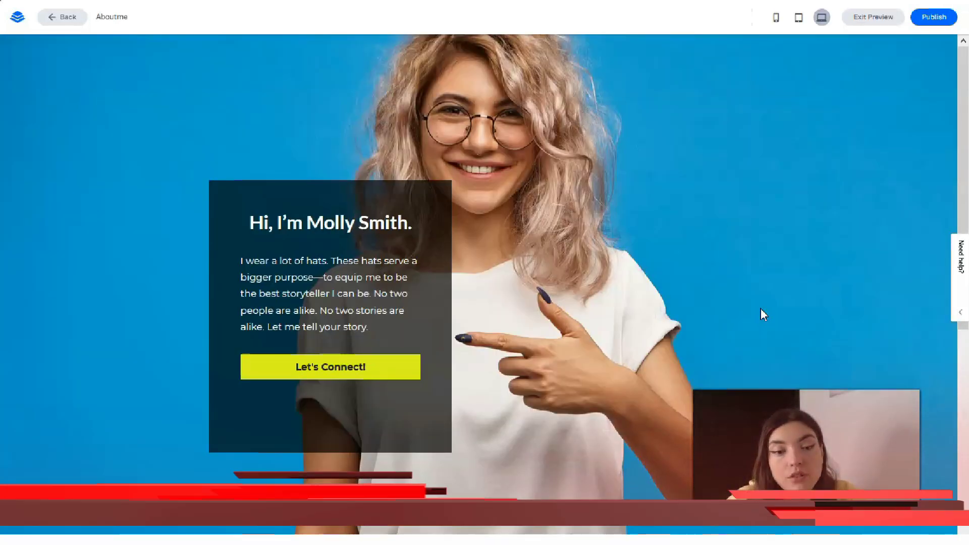
click(597, 231)
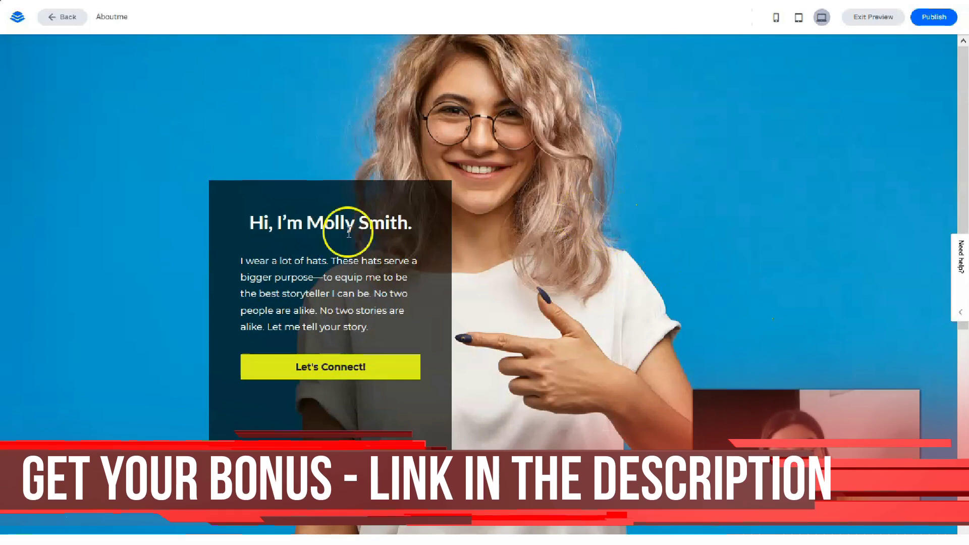
scroll(477, 272, down, 7)
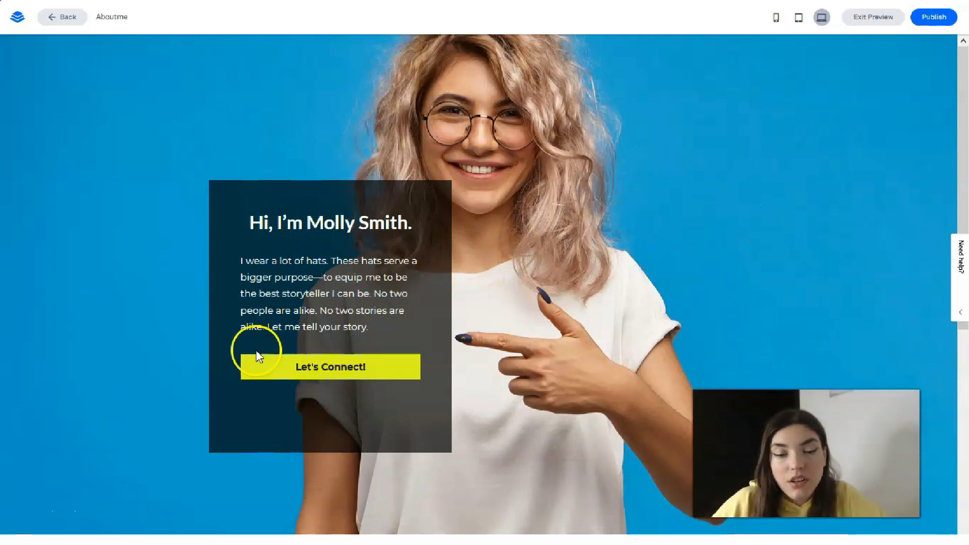
click(267, 375)
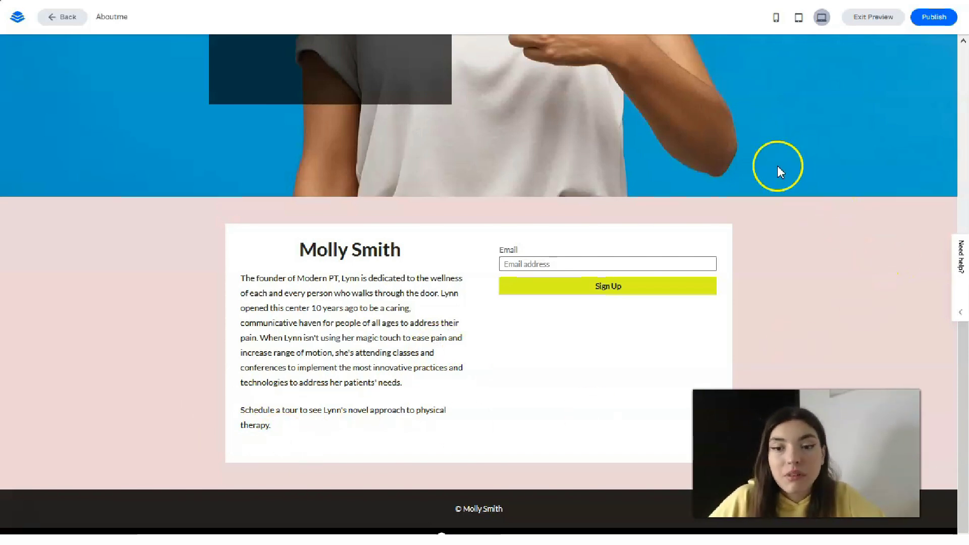
scroll(777, 166, up, 10)
Step: Examine the page preview at tablet and phone sizes, and return to the tablet size
click(799, 19)
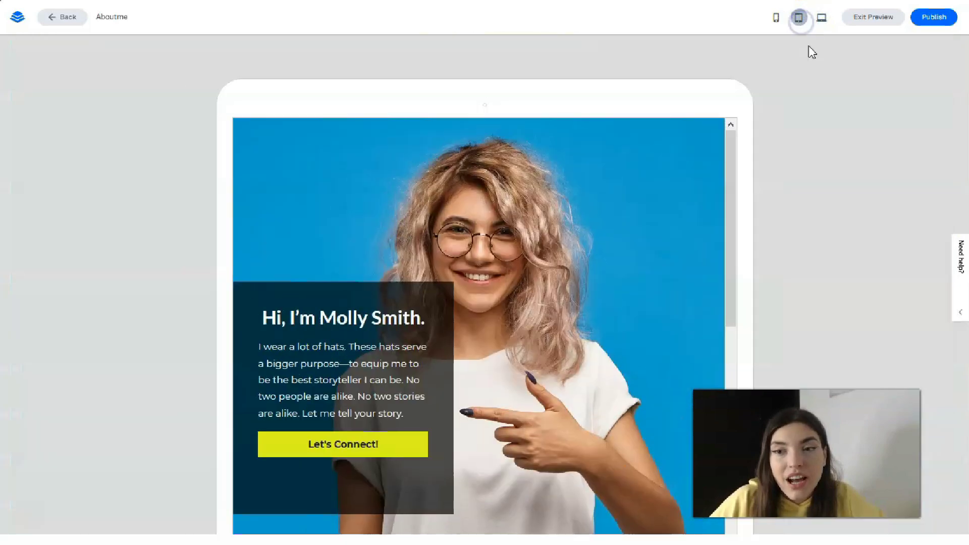
drag(664, 221, 683, 212)
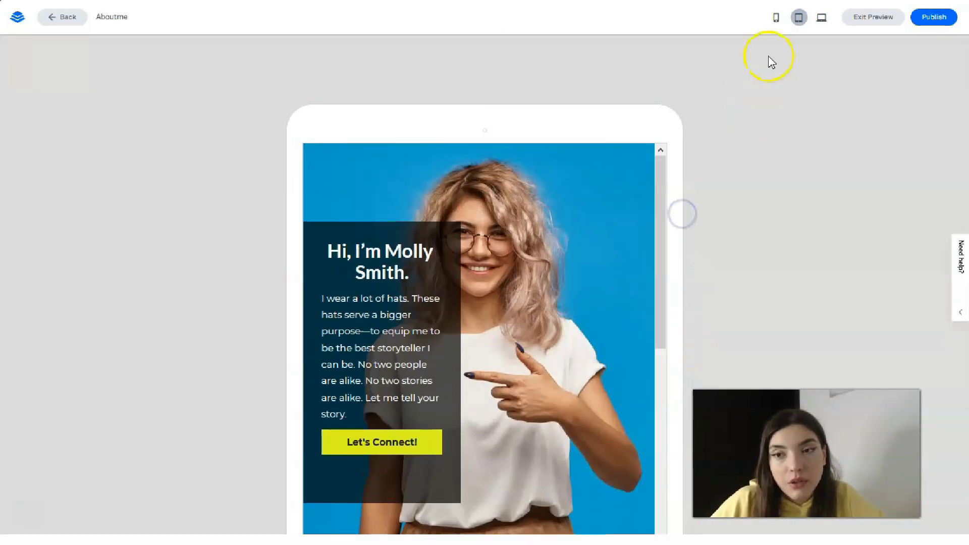
click(776, 17)
scroll(562, 238, down, 1)
drag(568, 199, 514, 175)
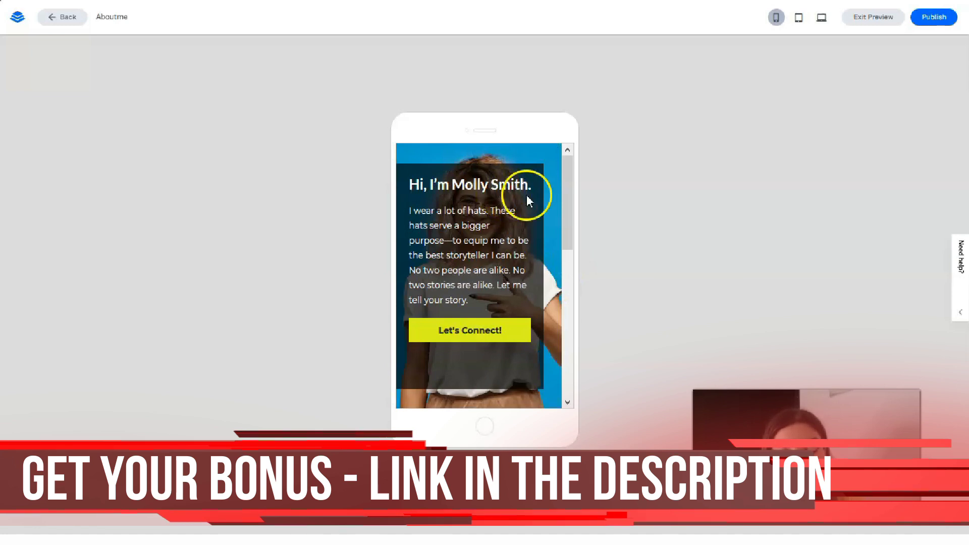
click(797, 18)
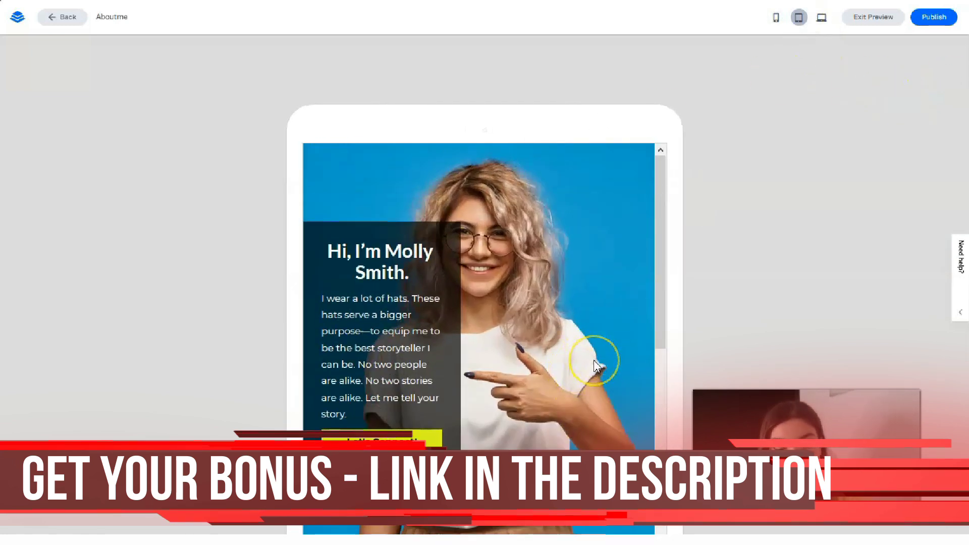